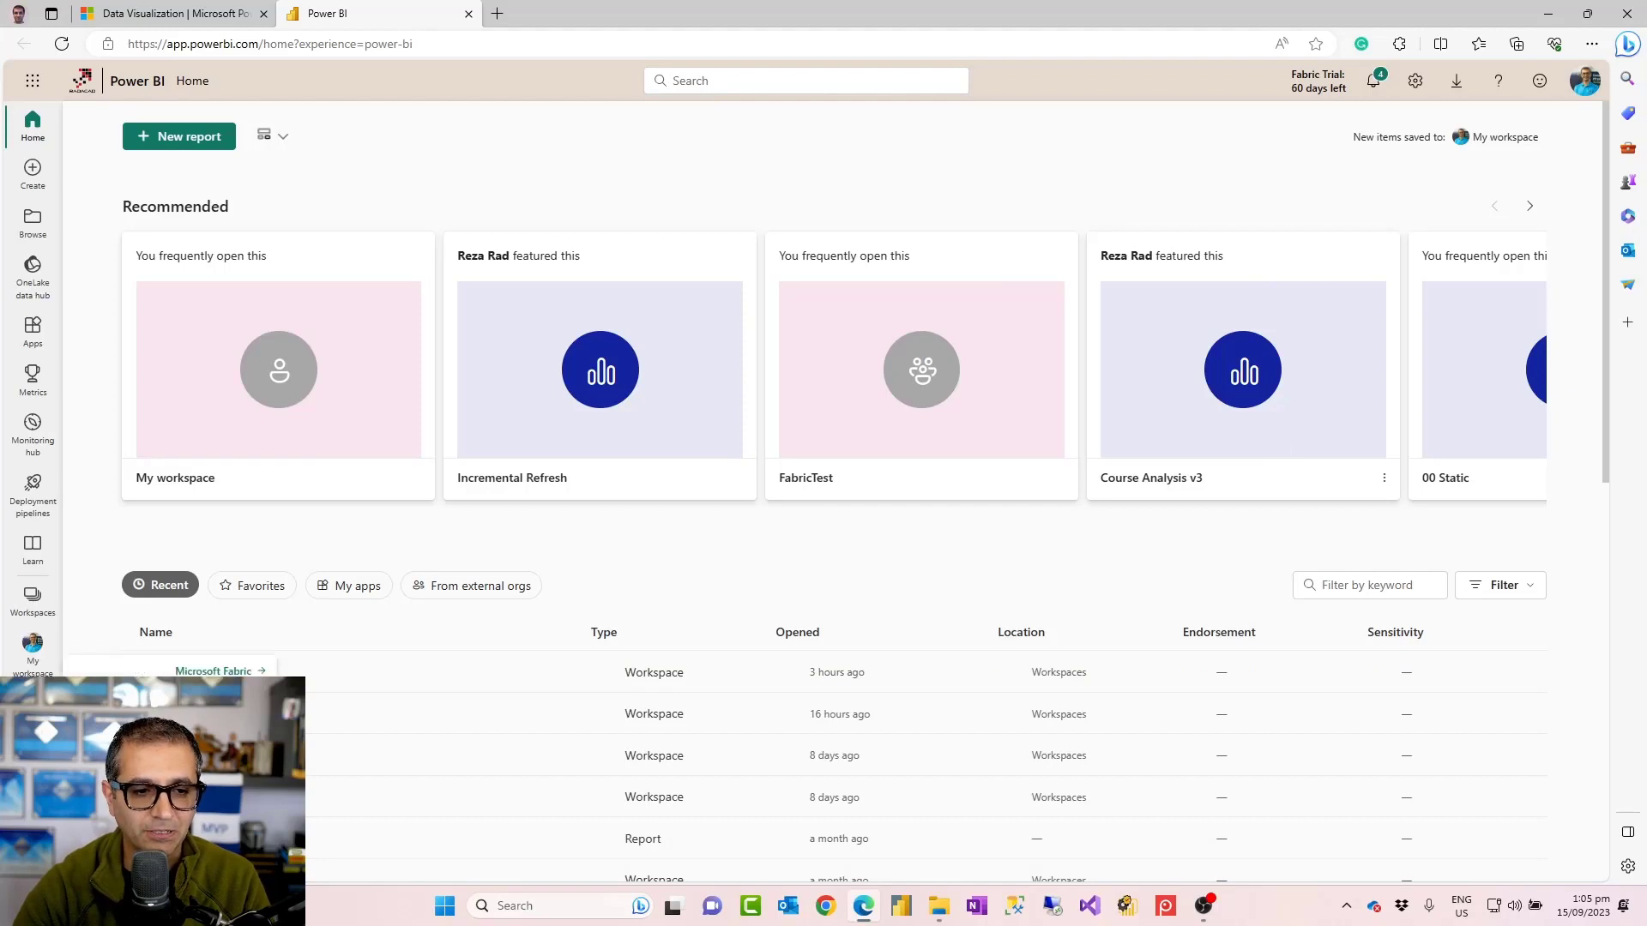
# Switch to the Microsoft Fabric experience and open the Admin portal from settings.
pyautogui.click(238, 672)
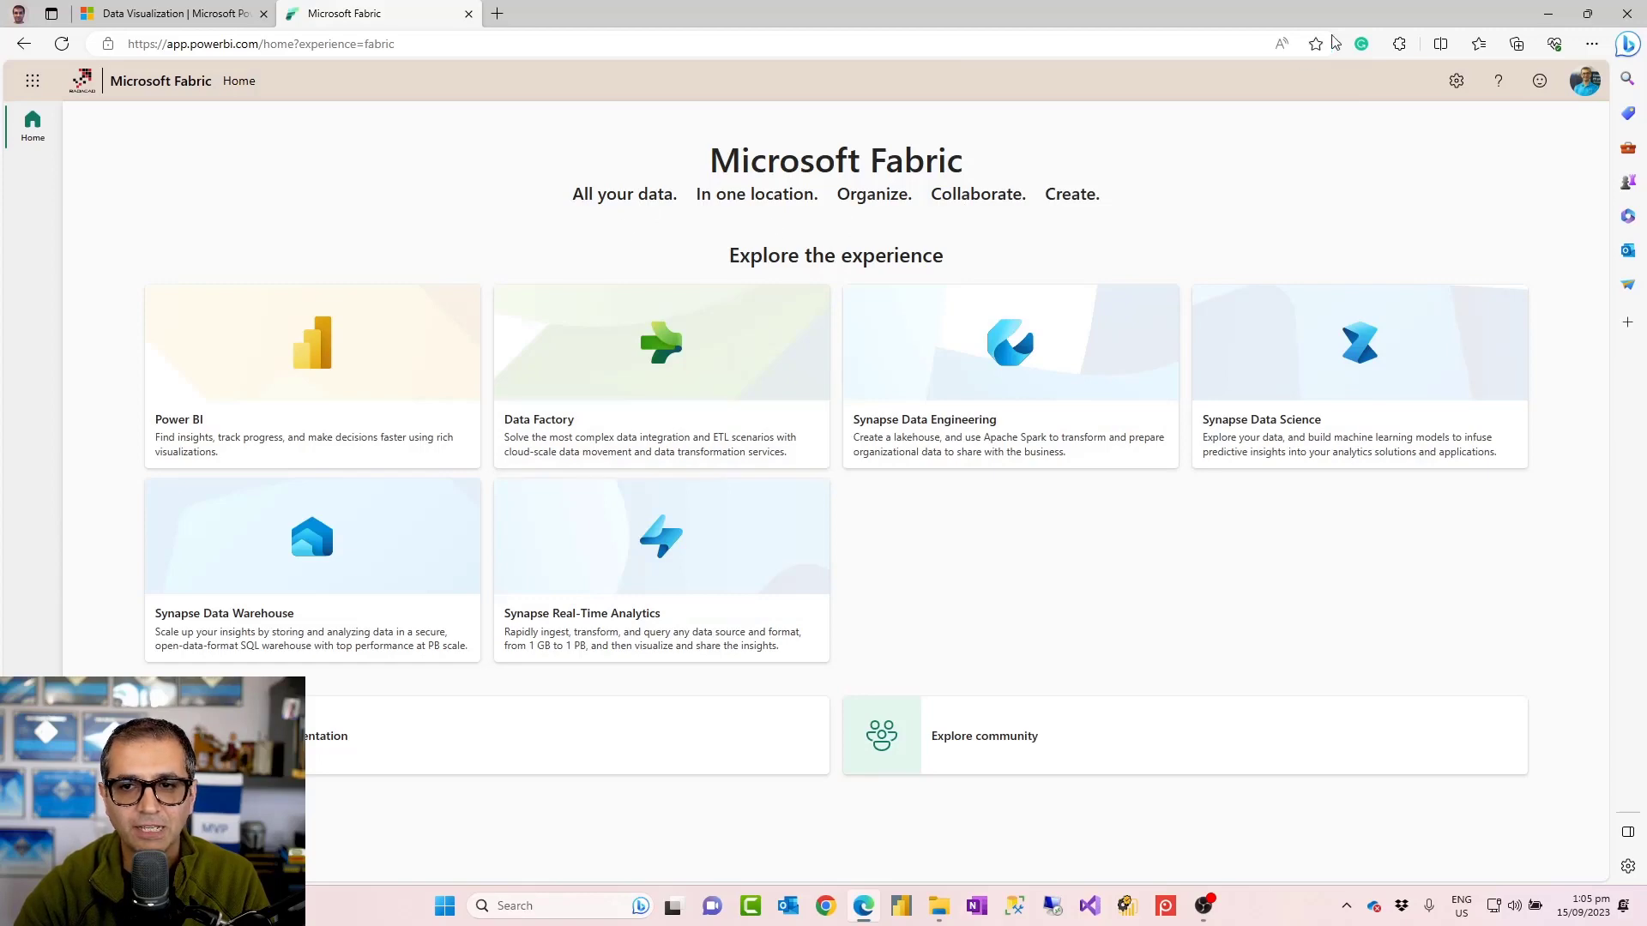
pyautogui.click(1457, 82)
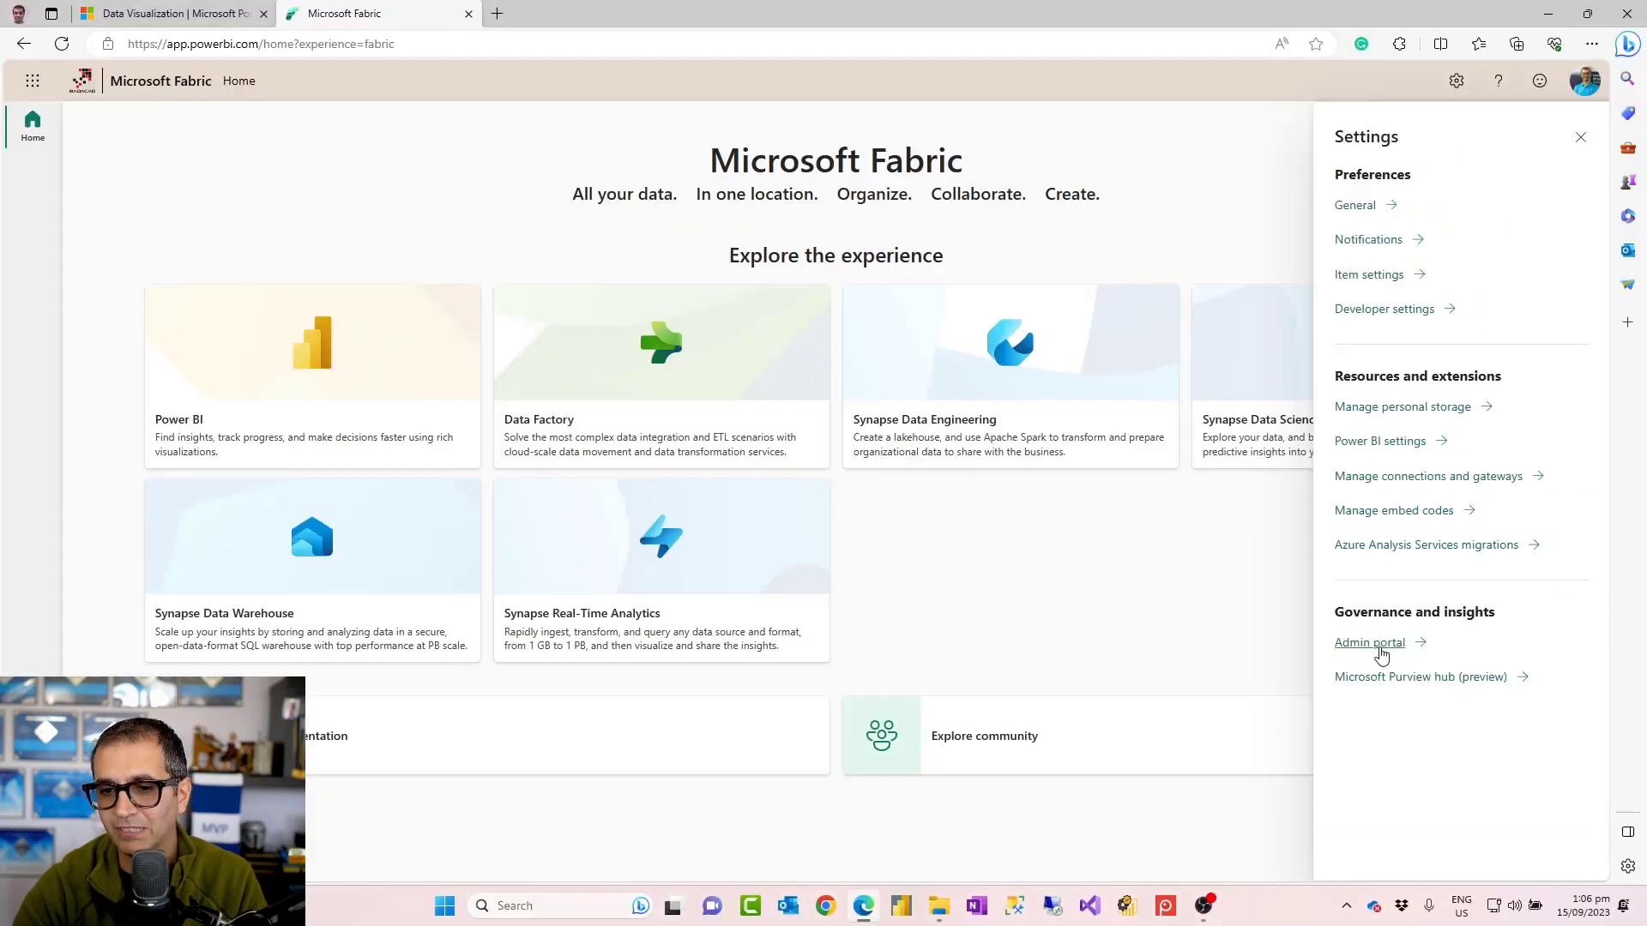
pyautogui.click(1370, 643)
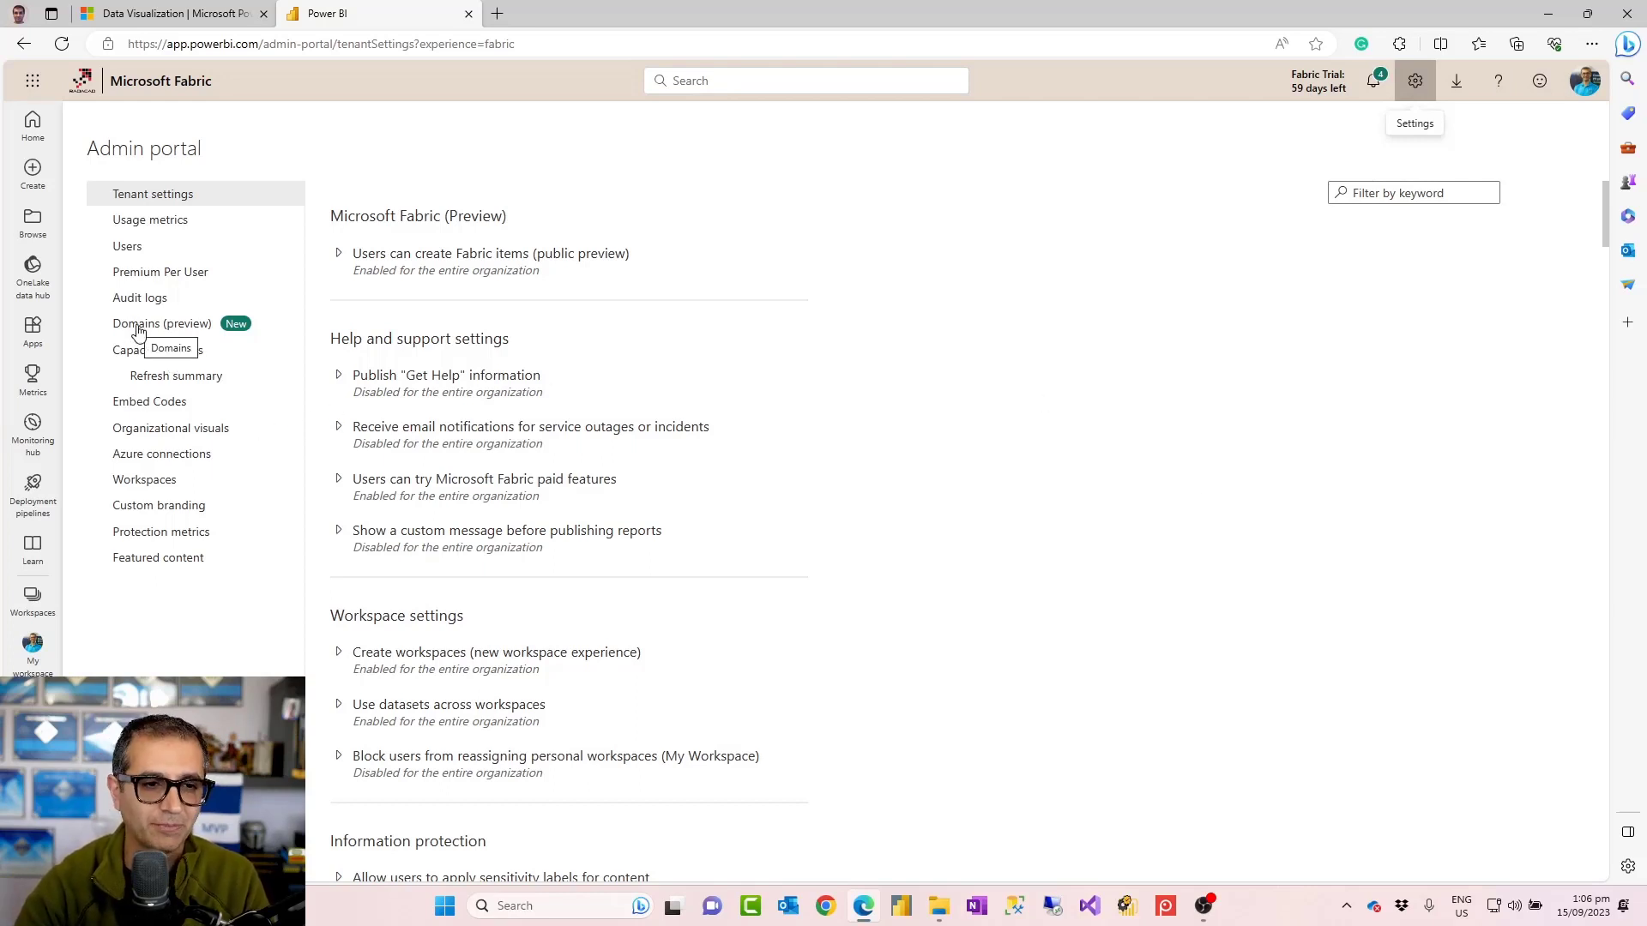
# Create the 'Human Resource' domain described as 'this is the place for entities for HR'.
pyautogui.click(138, 329)
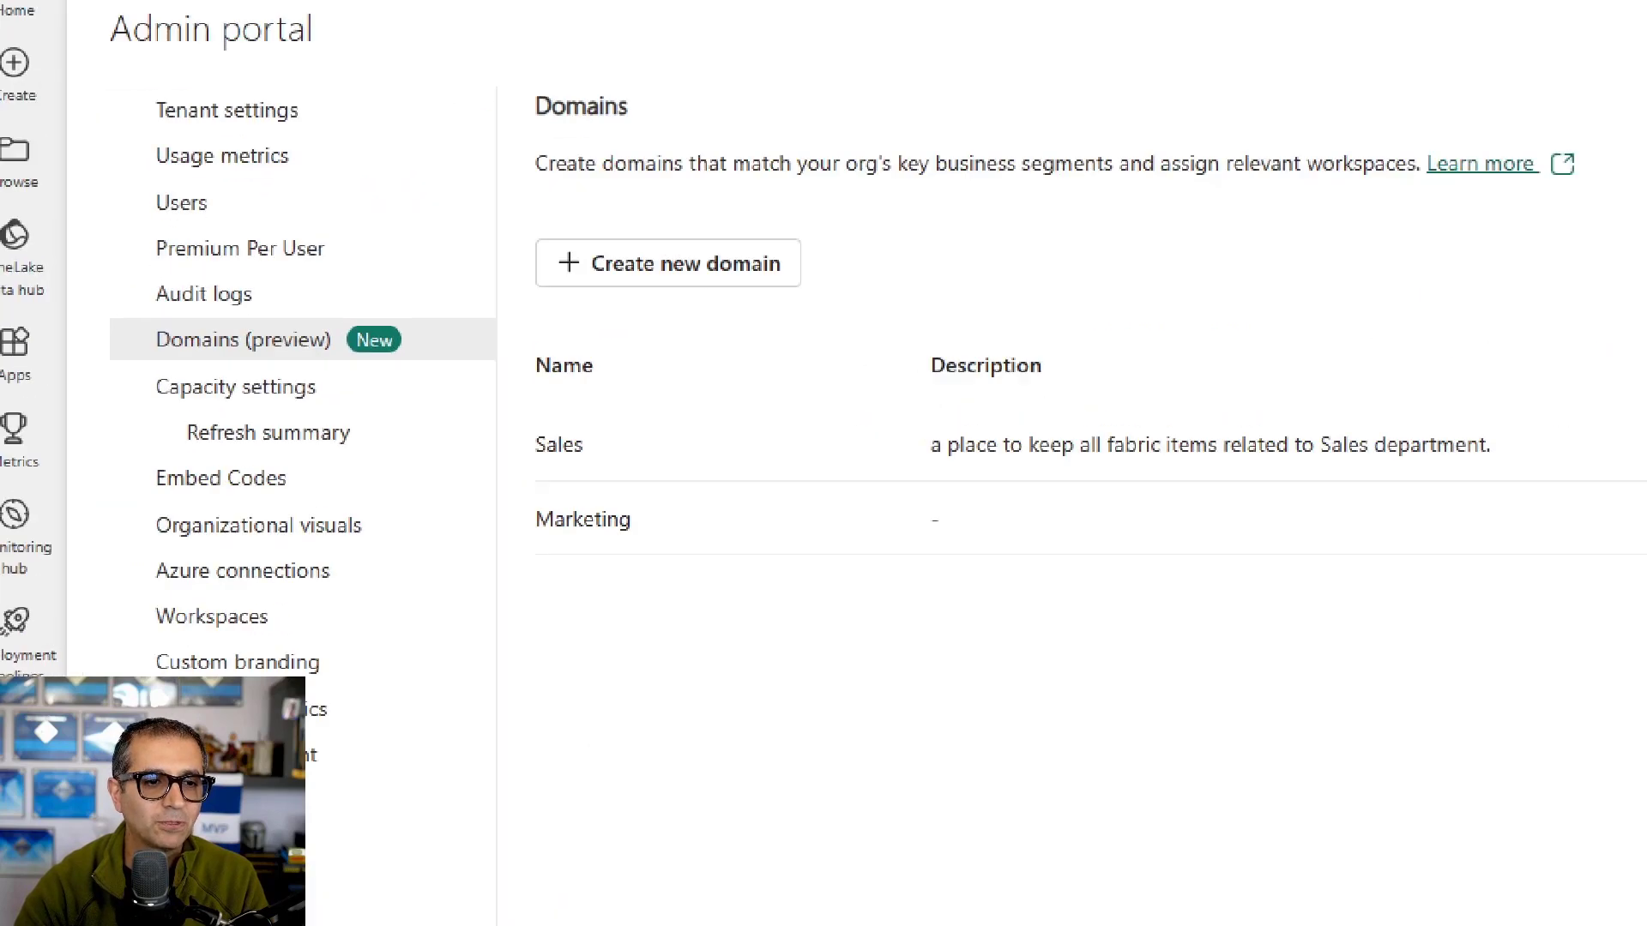
pyautogui.moveTo(132, 312); pyautogui.dragTo(400, 353)
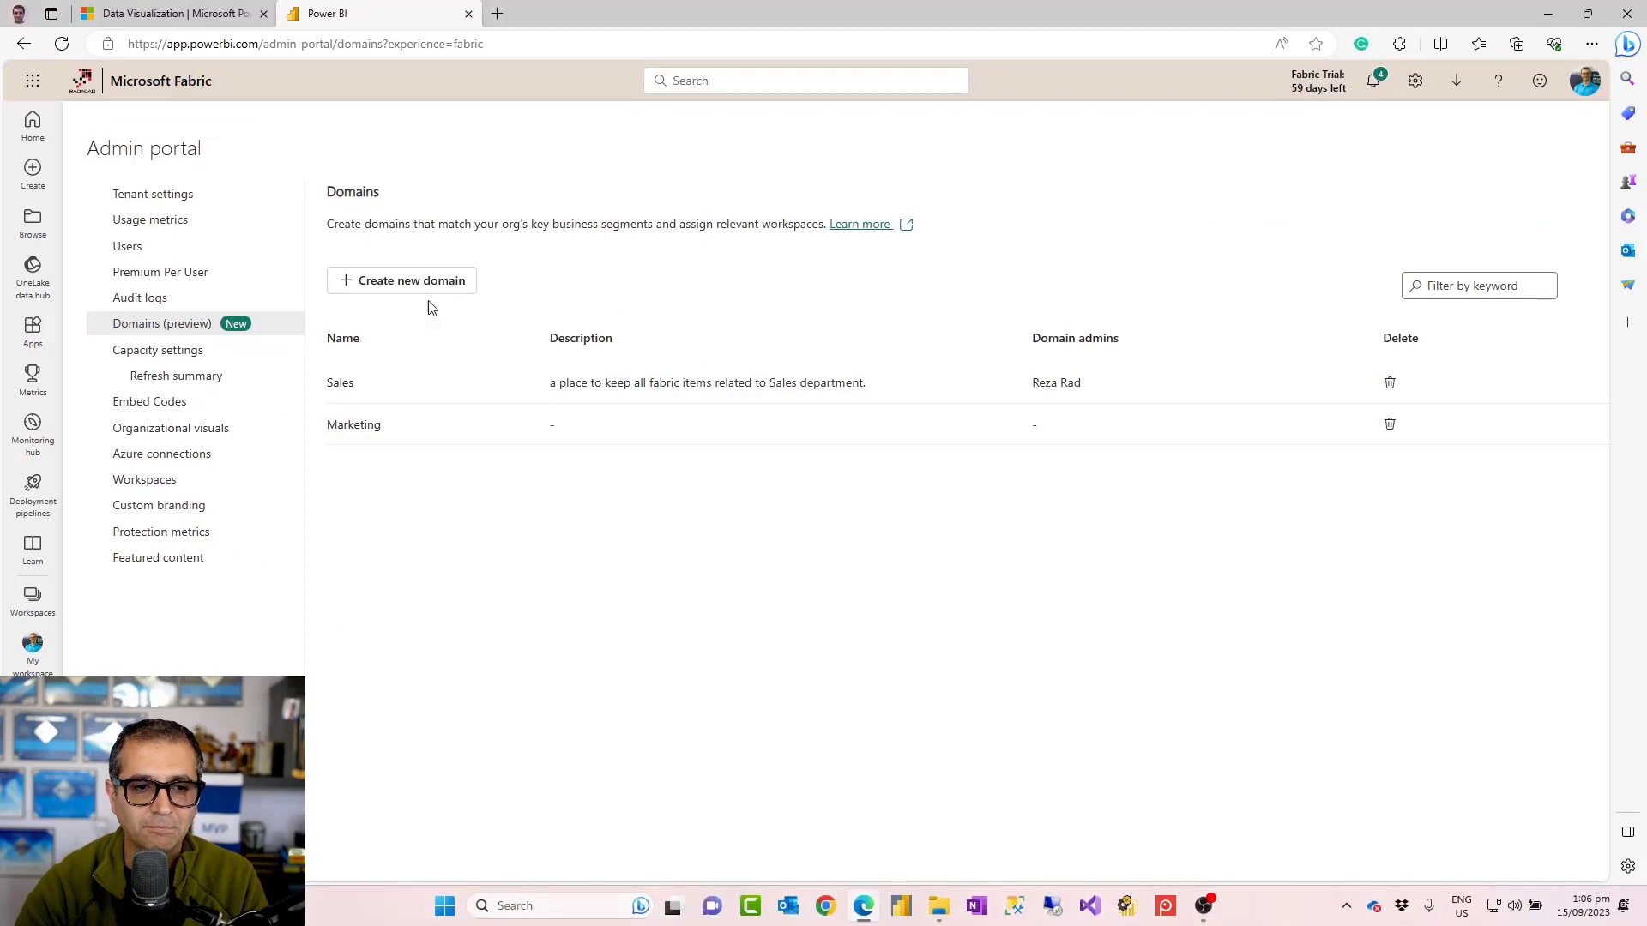
pyautogui.click(366, 284)
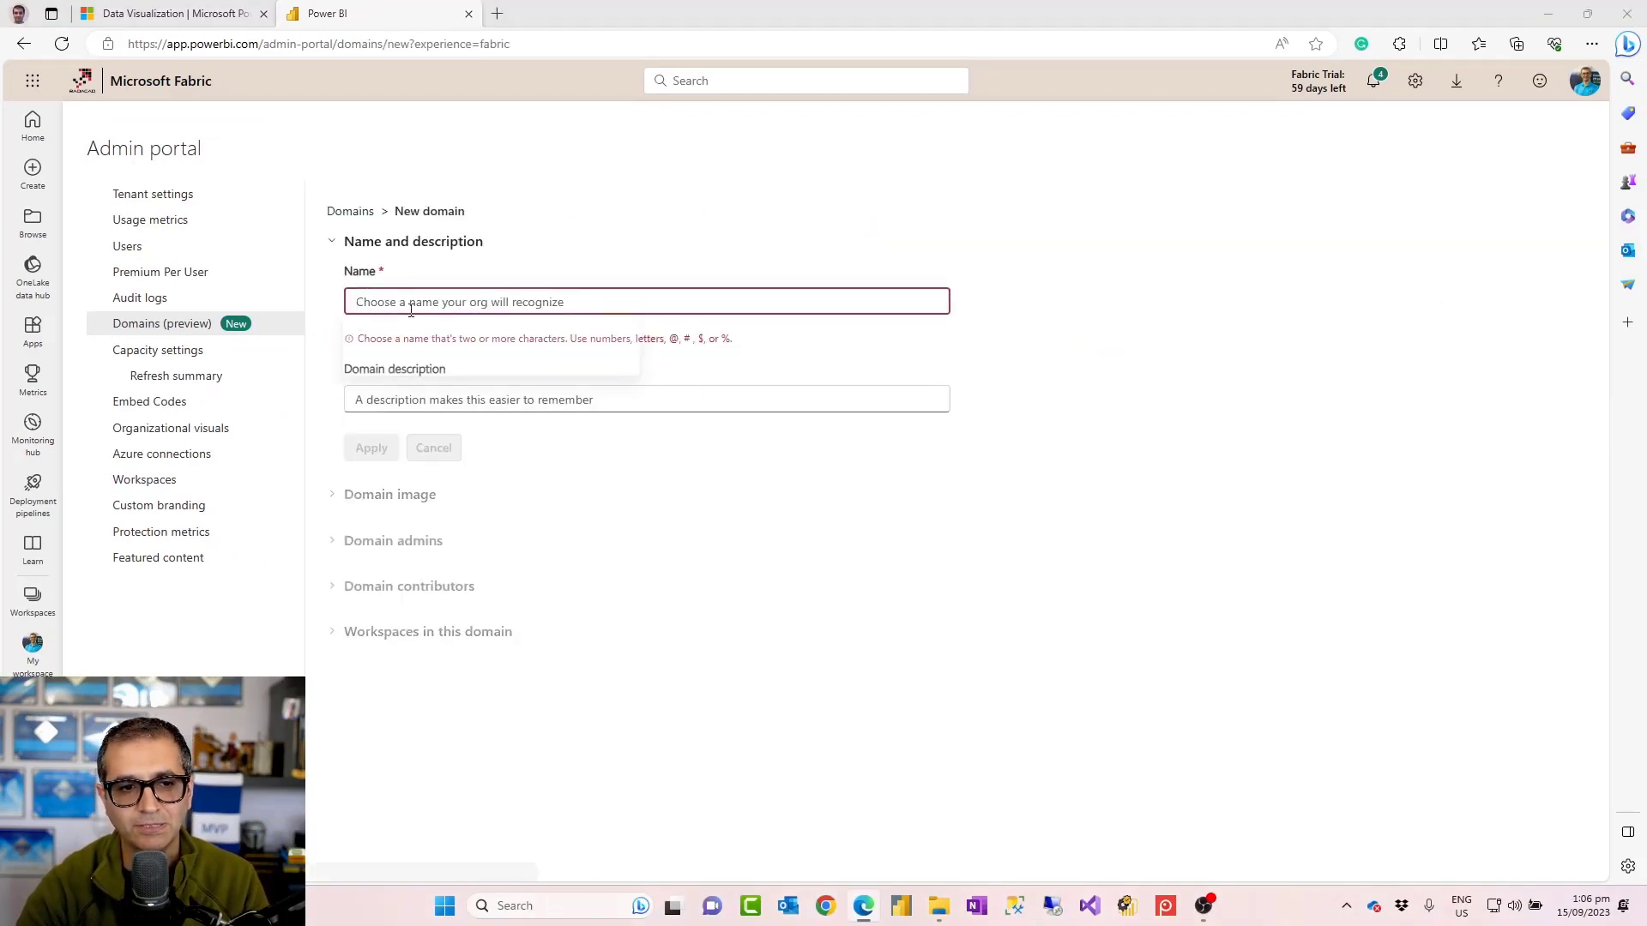
pyautogui.click(429, 301)
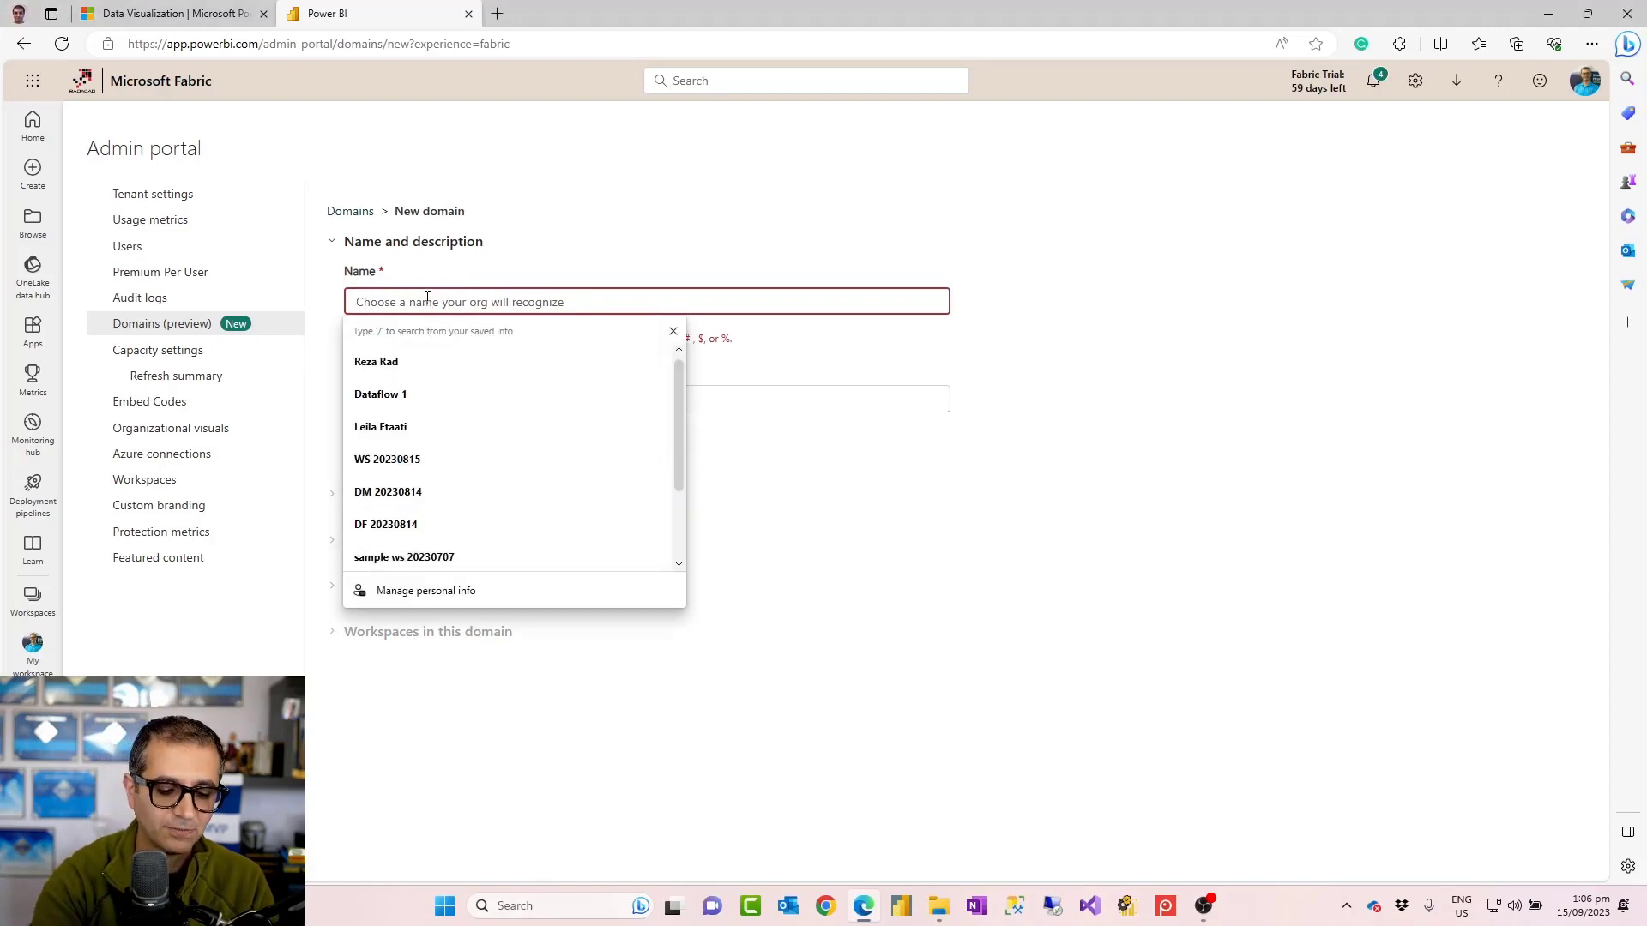
pyautogui.write('Human Resource')
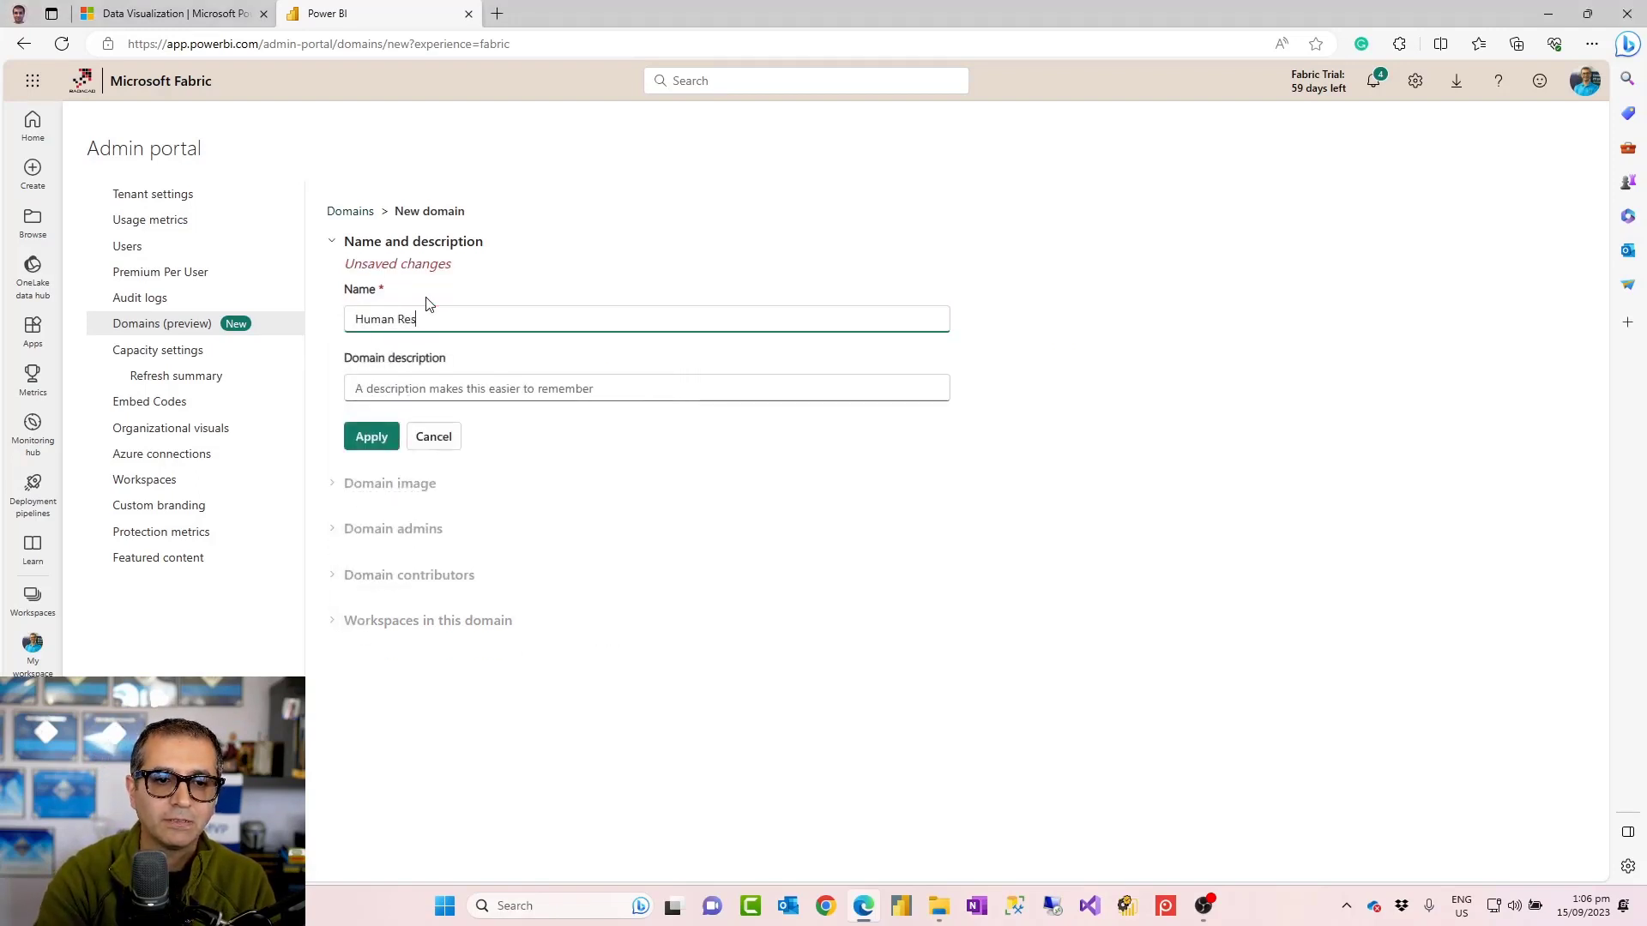
pyautogui.click(422, 393)
pyautogui.write('this is t')
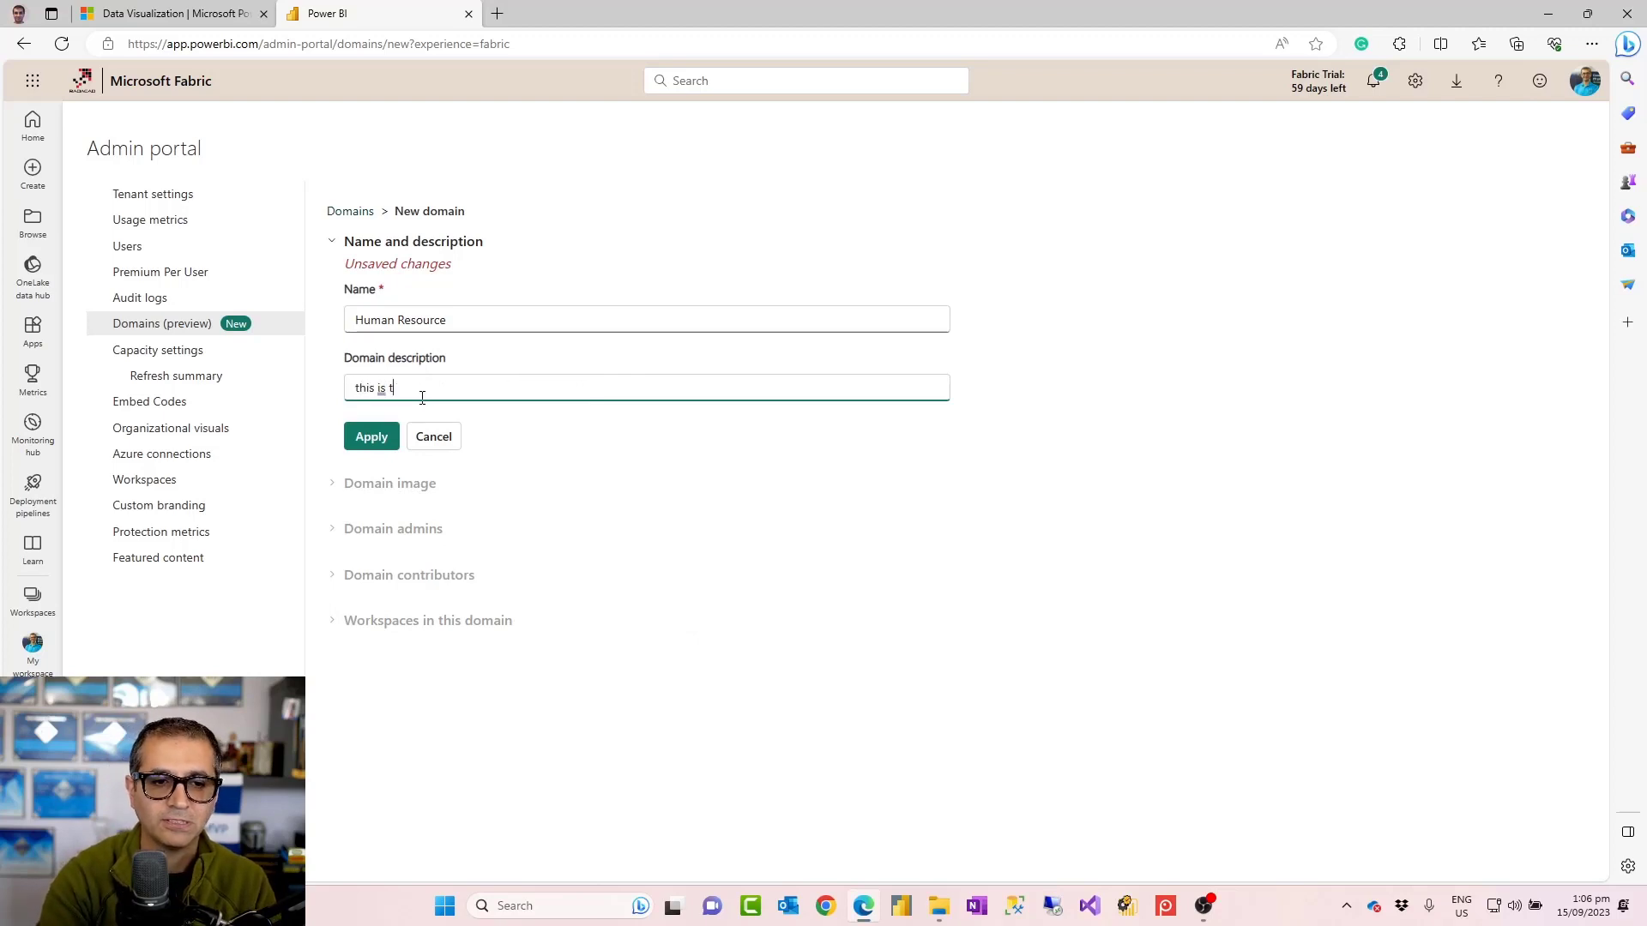
pyautogui.write('he place for enti')
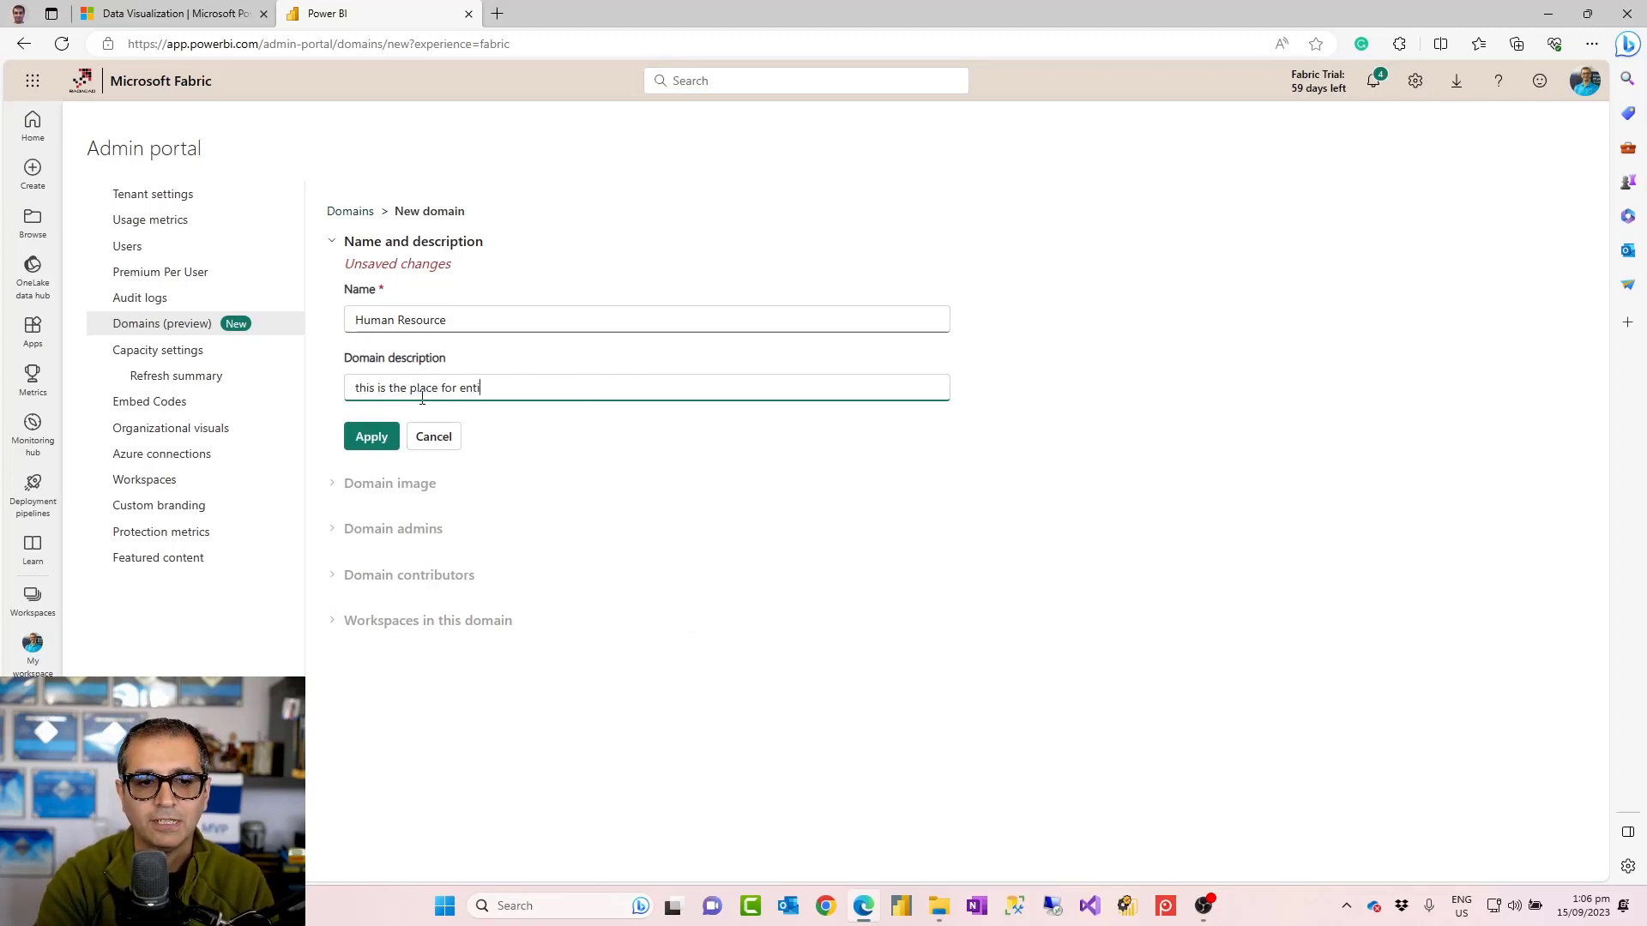
pyautogui.write('ties for HR')
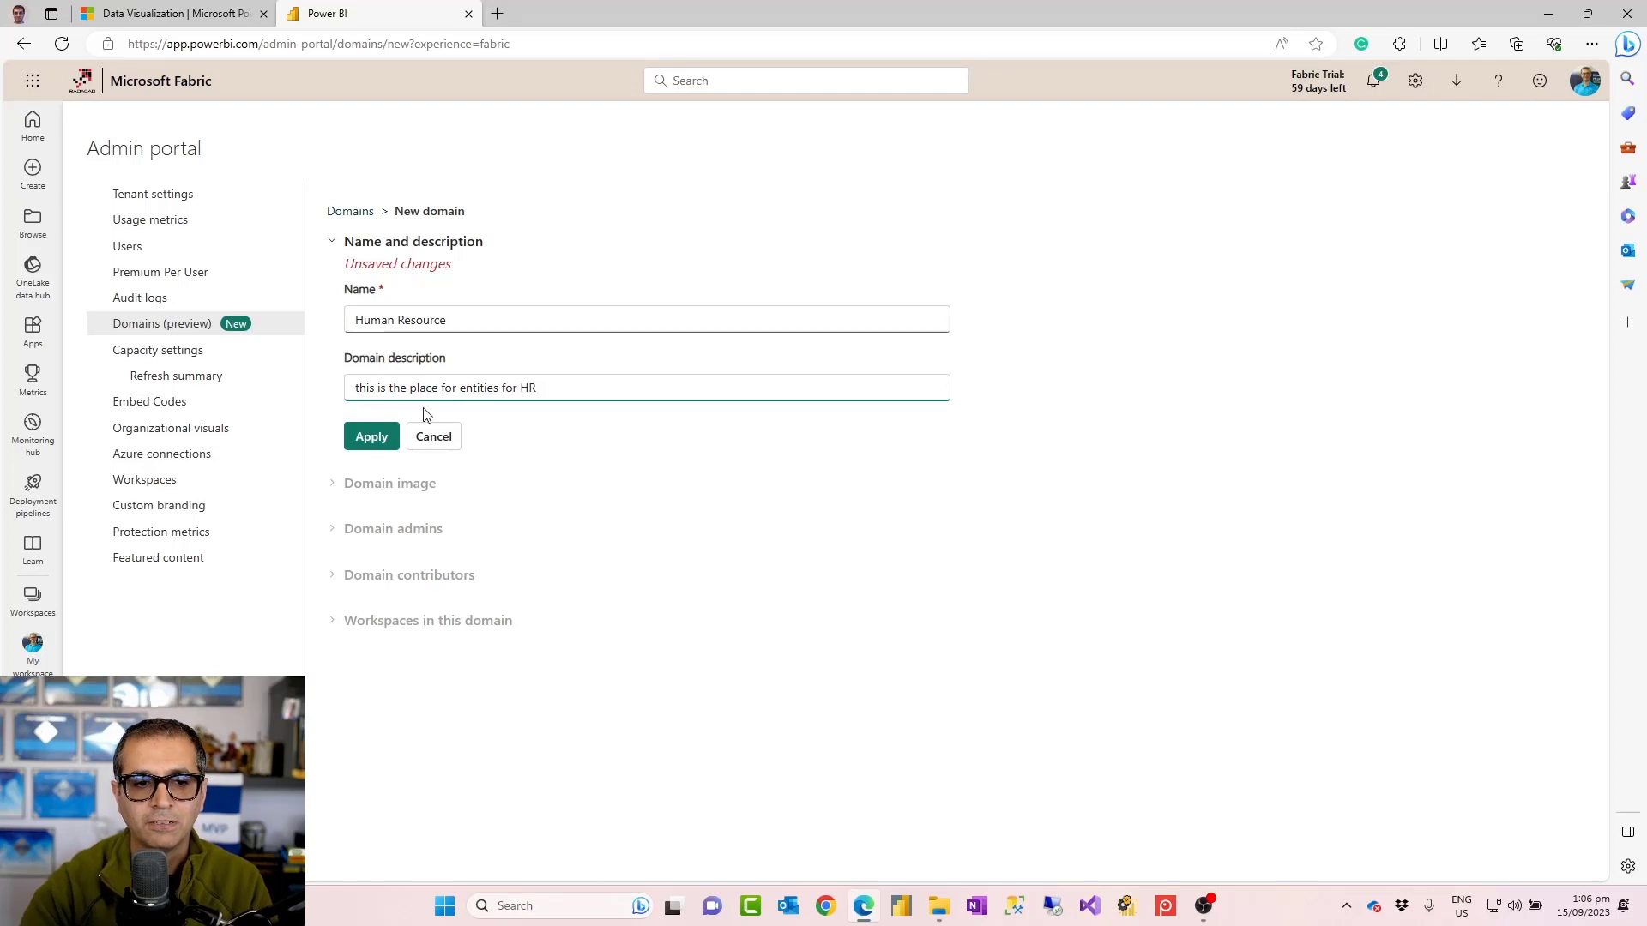
pyautogui.click(364, 435)
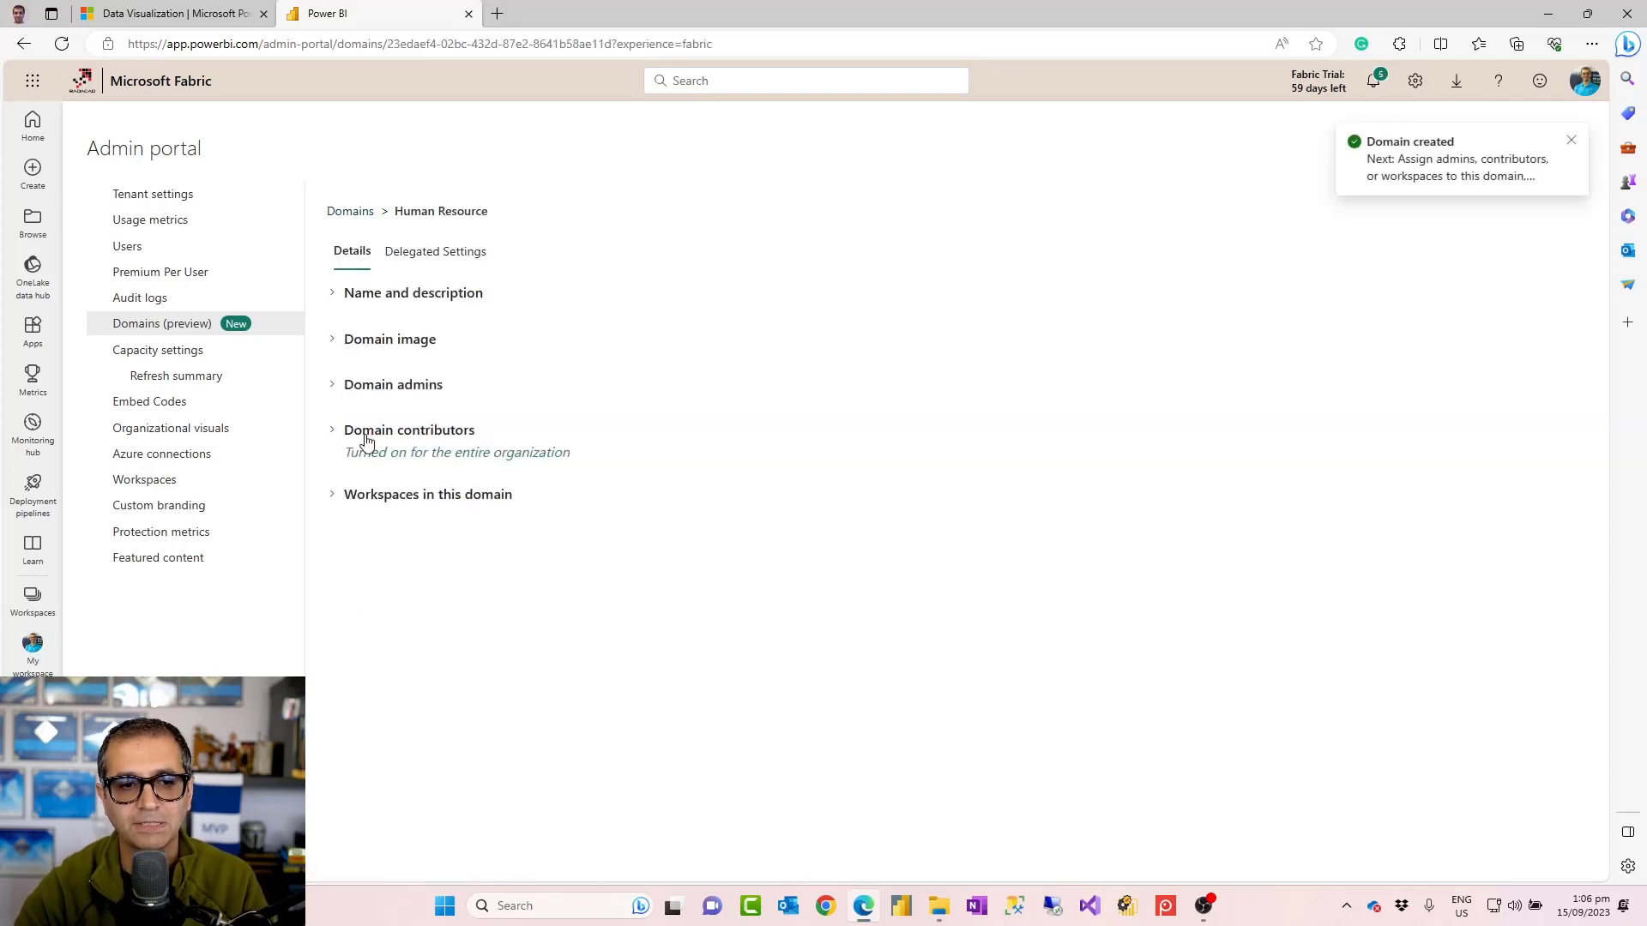
# Choose the stacked teal-and-blue blocks cover image for the Human Resource domain.
pyautogui.click(352, 297)
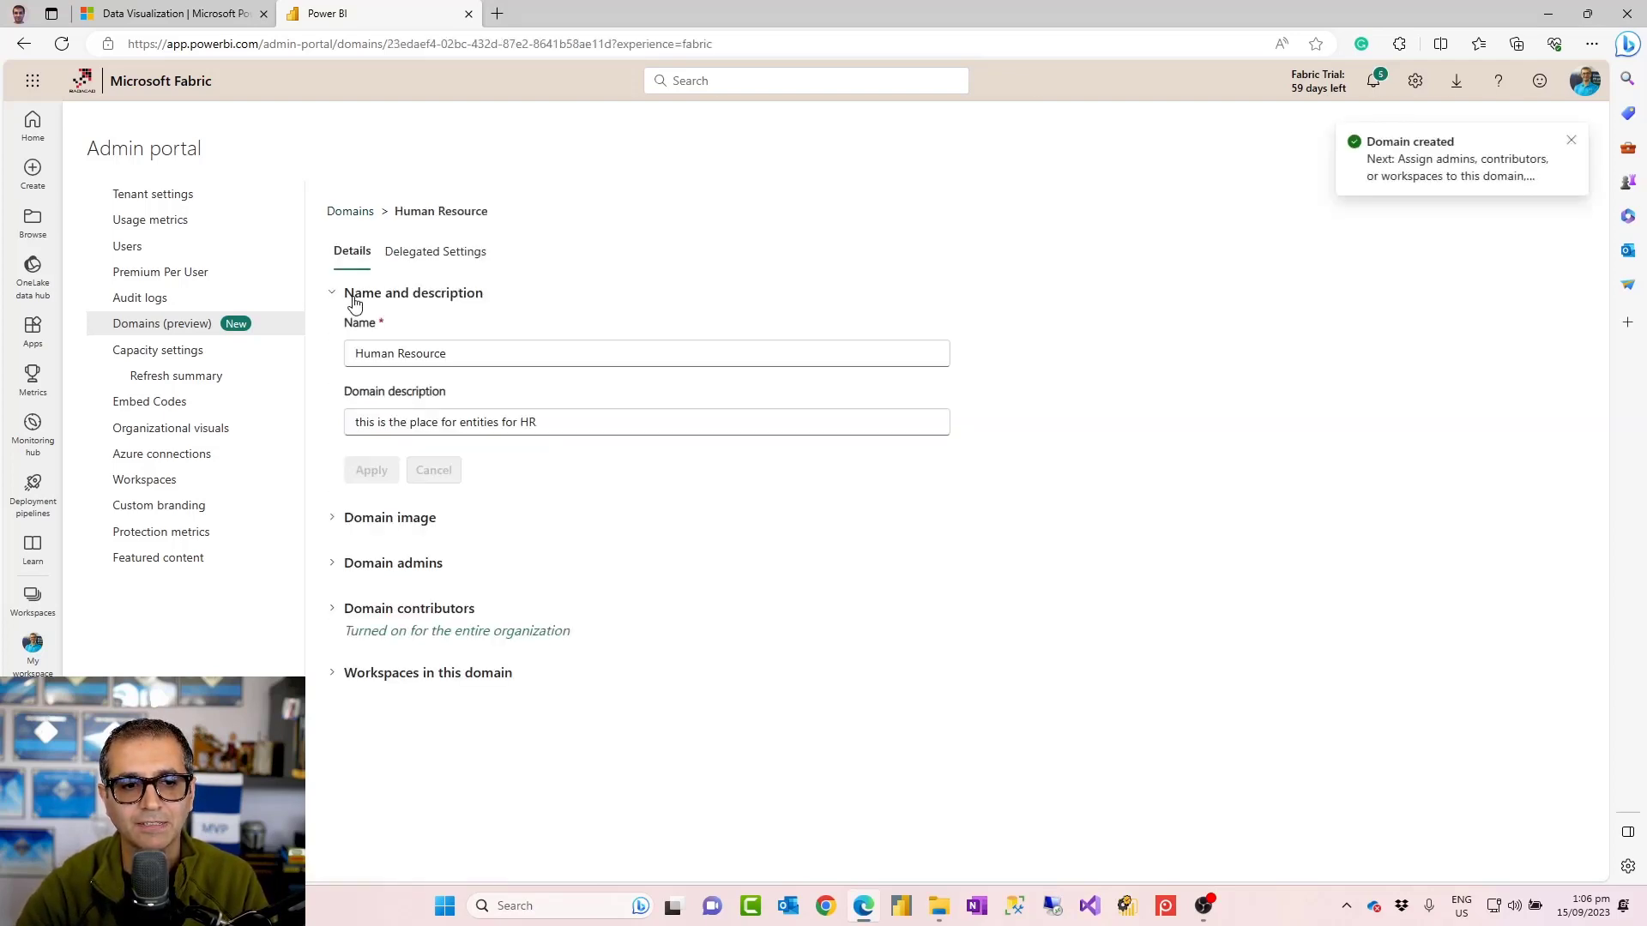
pyautogui.click(355, 520)
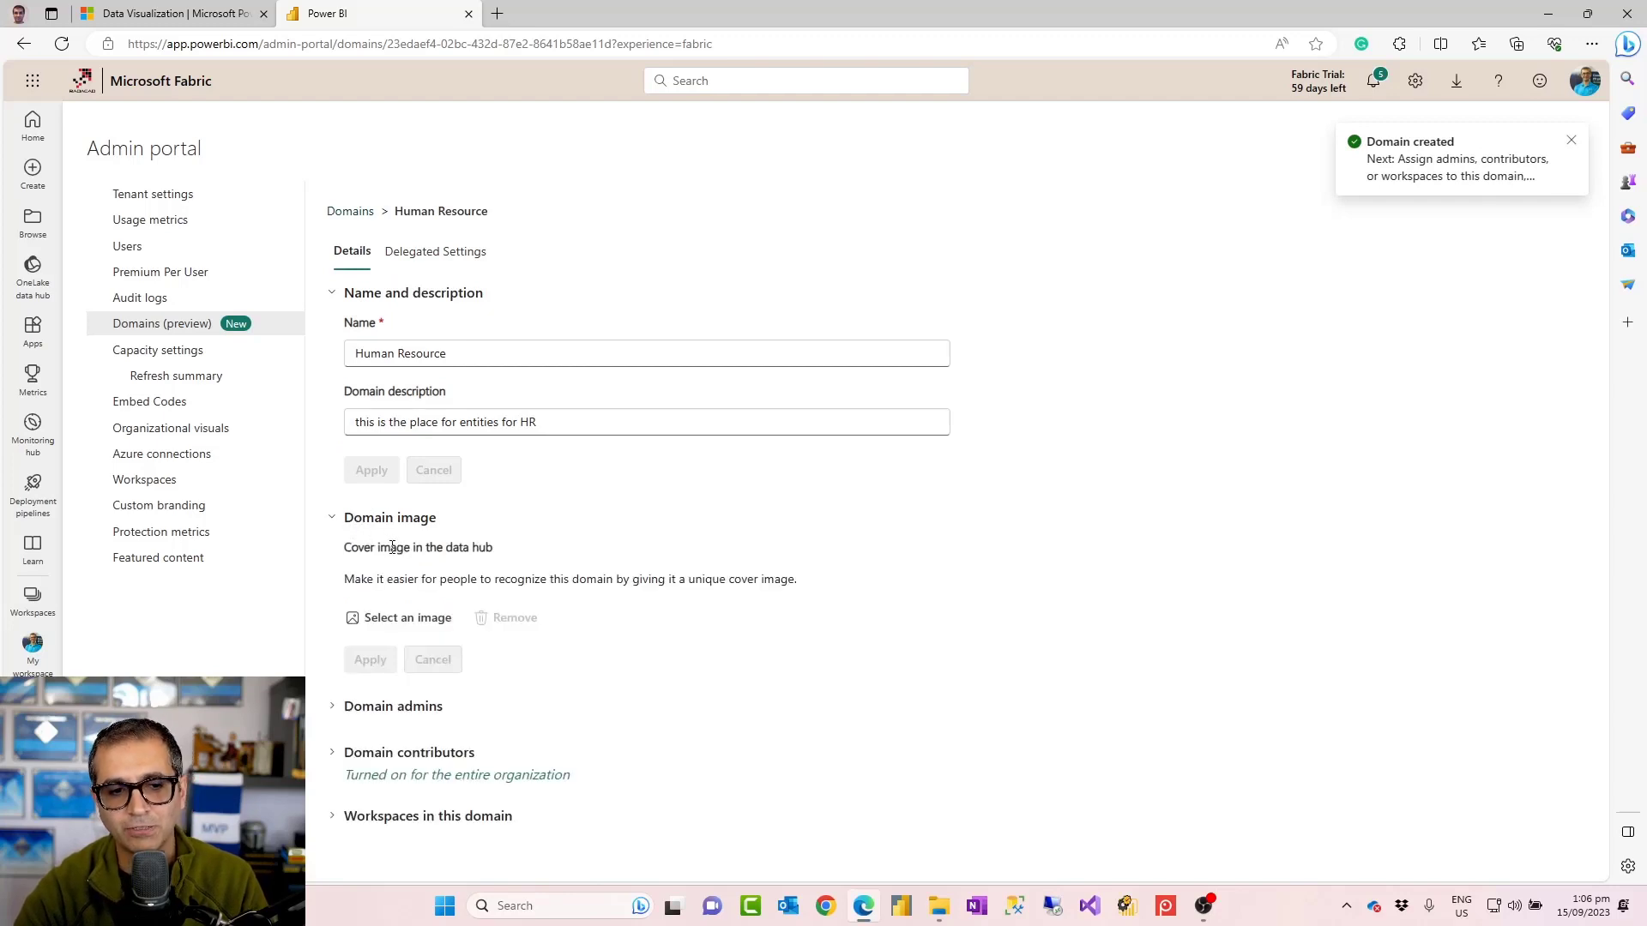
pyautogui.click(403, 621)
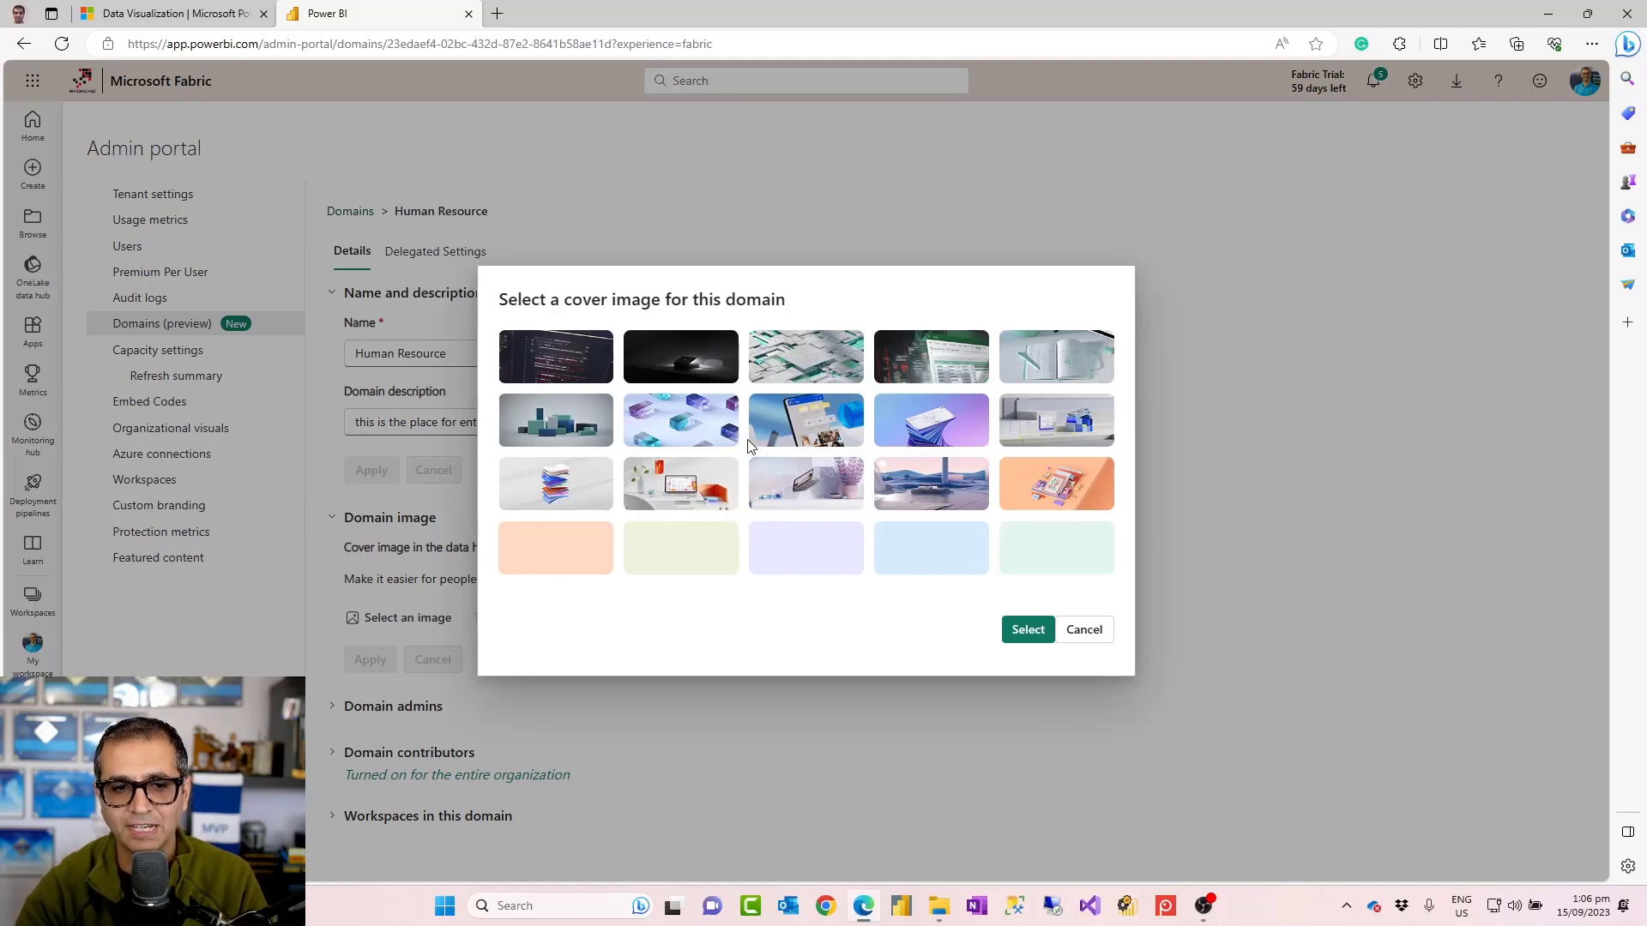
pyautogui.click(551, 425)
pyautogui.click(1029, 632)
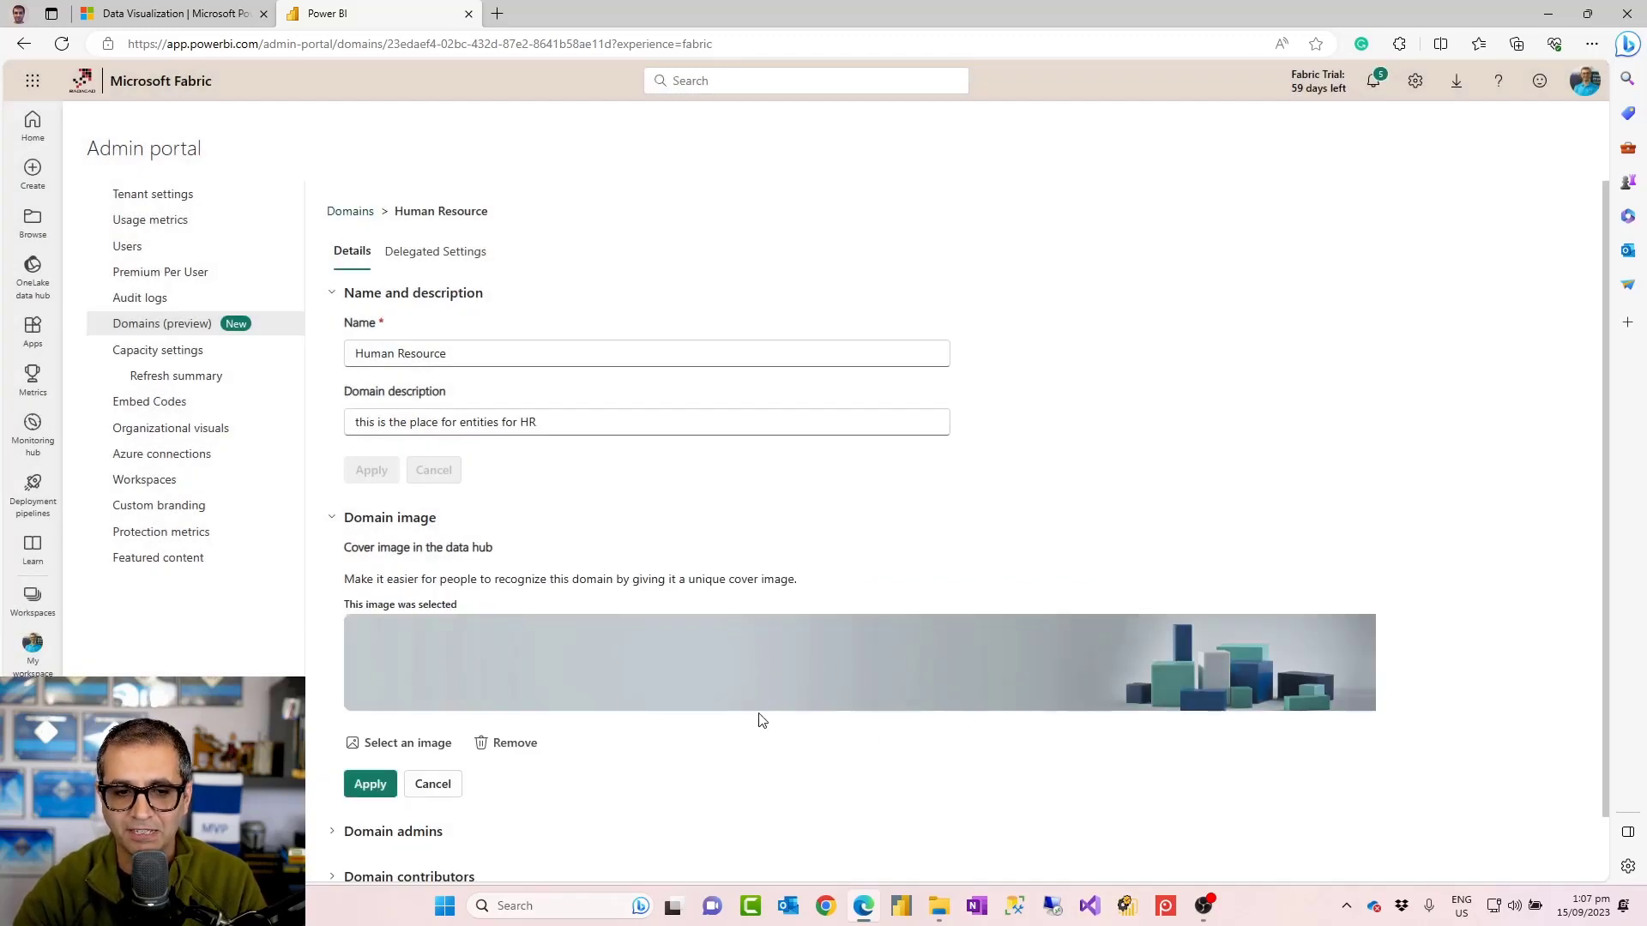
pyautogui.scroll(-1, 721, 703)
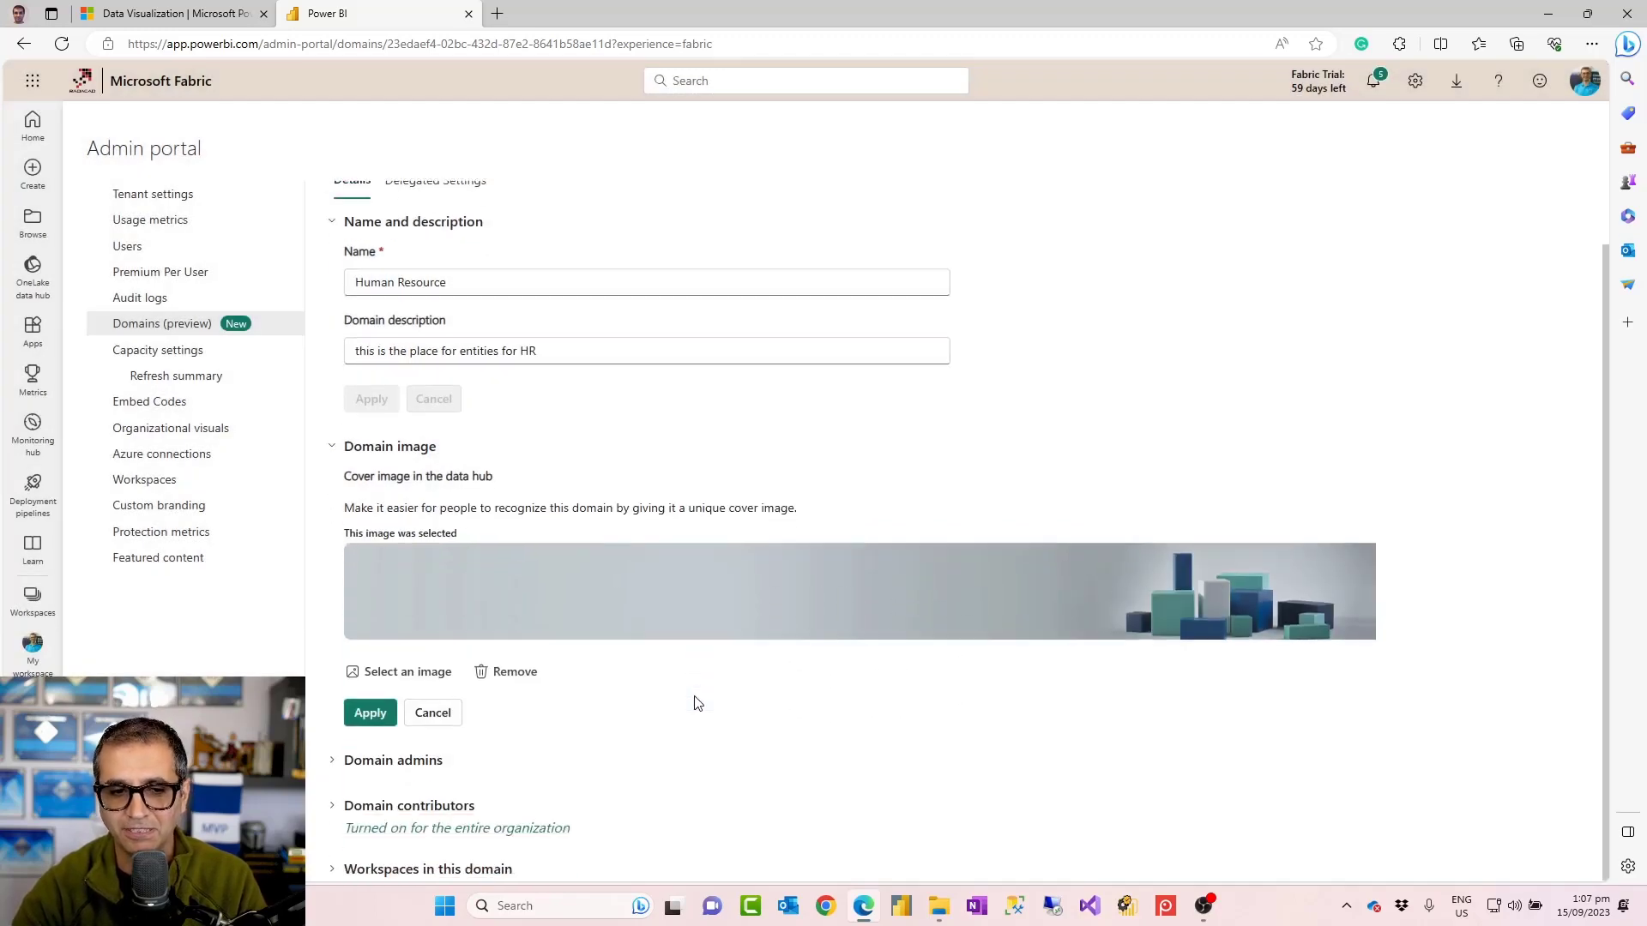
# Search for the user and assign them as the Human Resource domain admin.
pyautogui.click(379, 772)
pyautogui.scroll(-2, 447, 737)
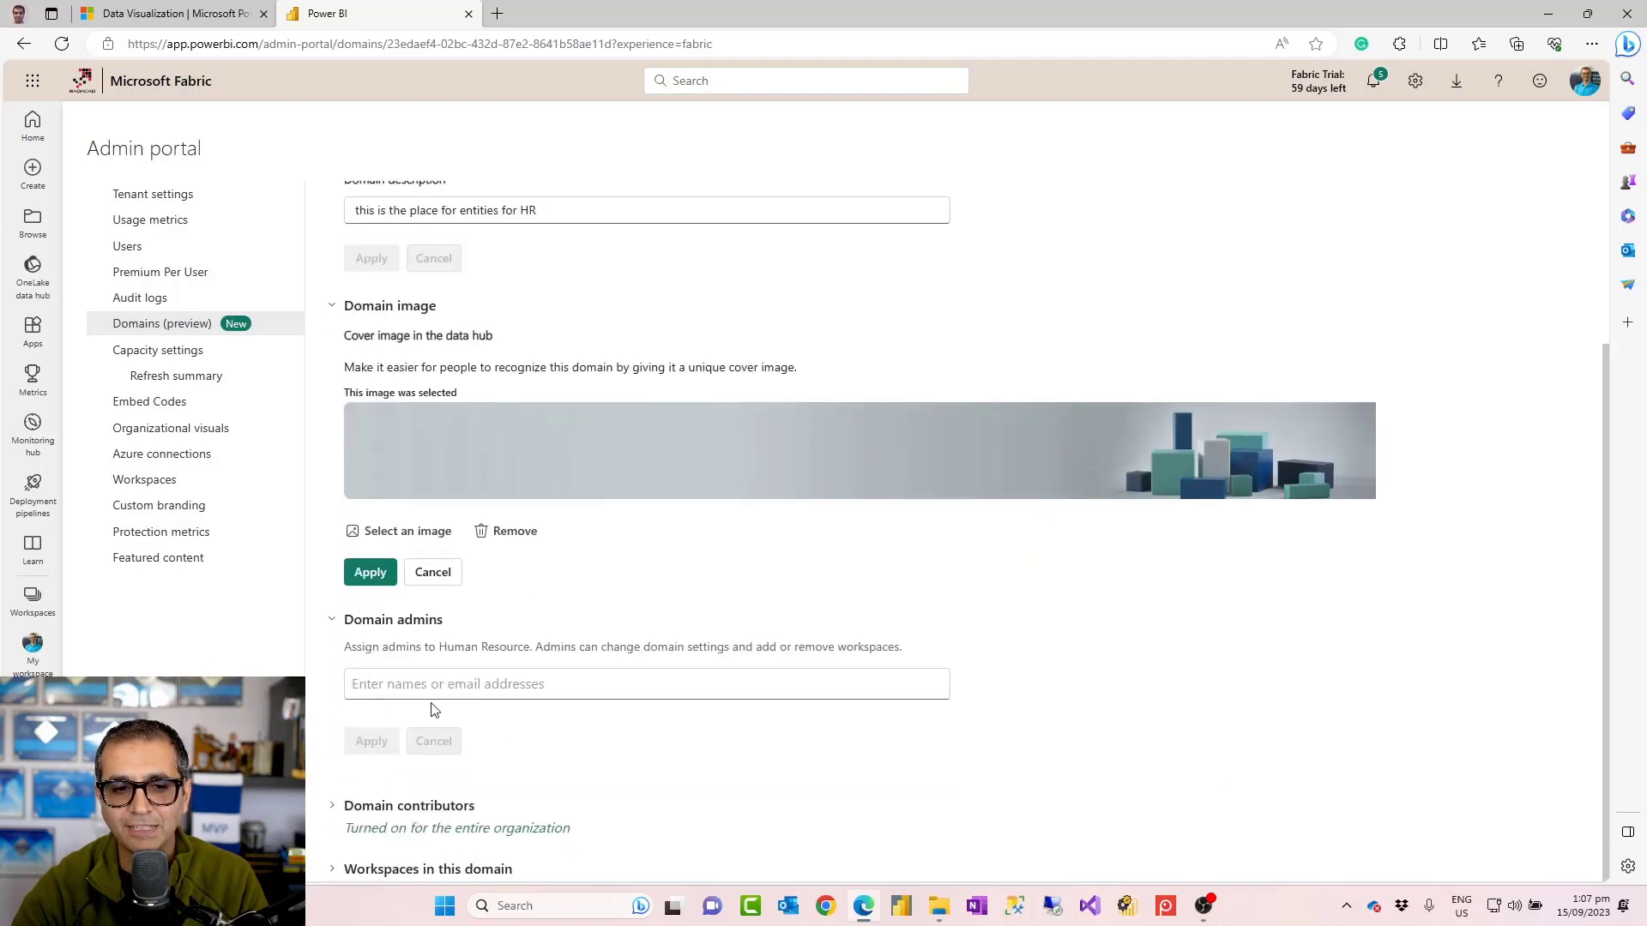
pyautogui.click(399, 690)
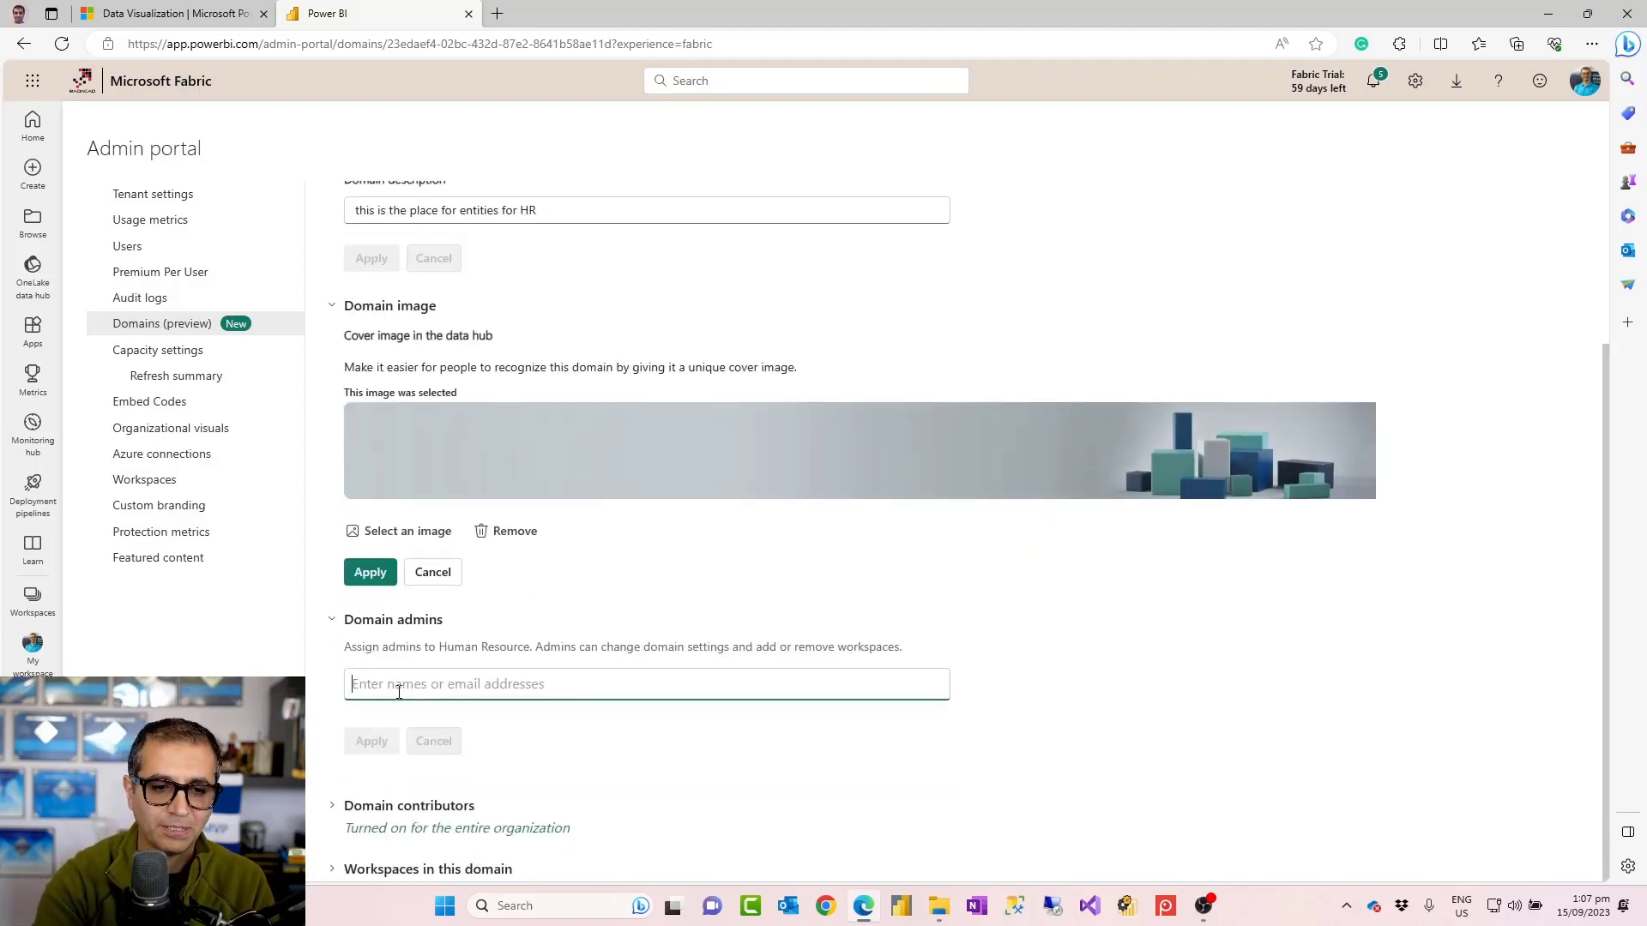
pyautogui.write('reza')
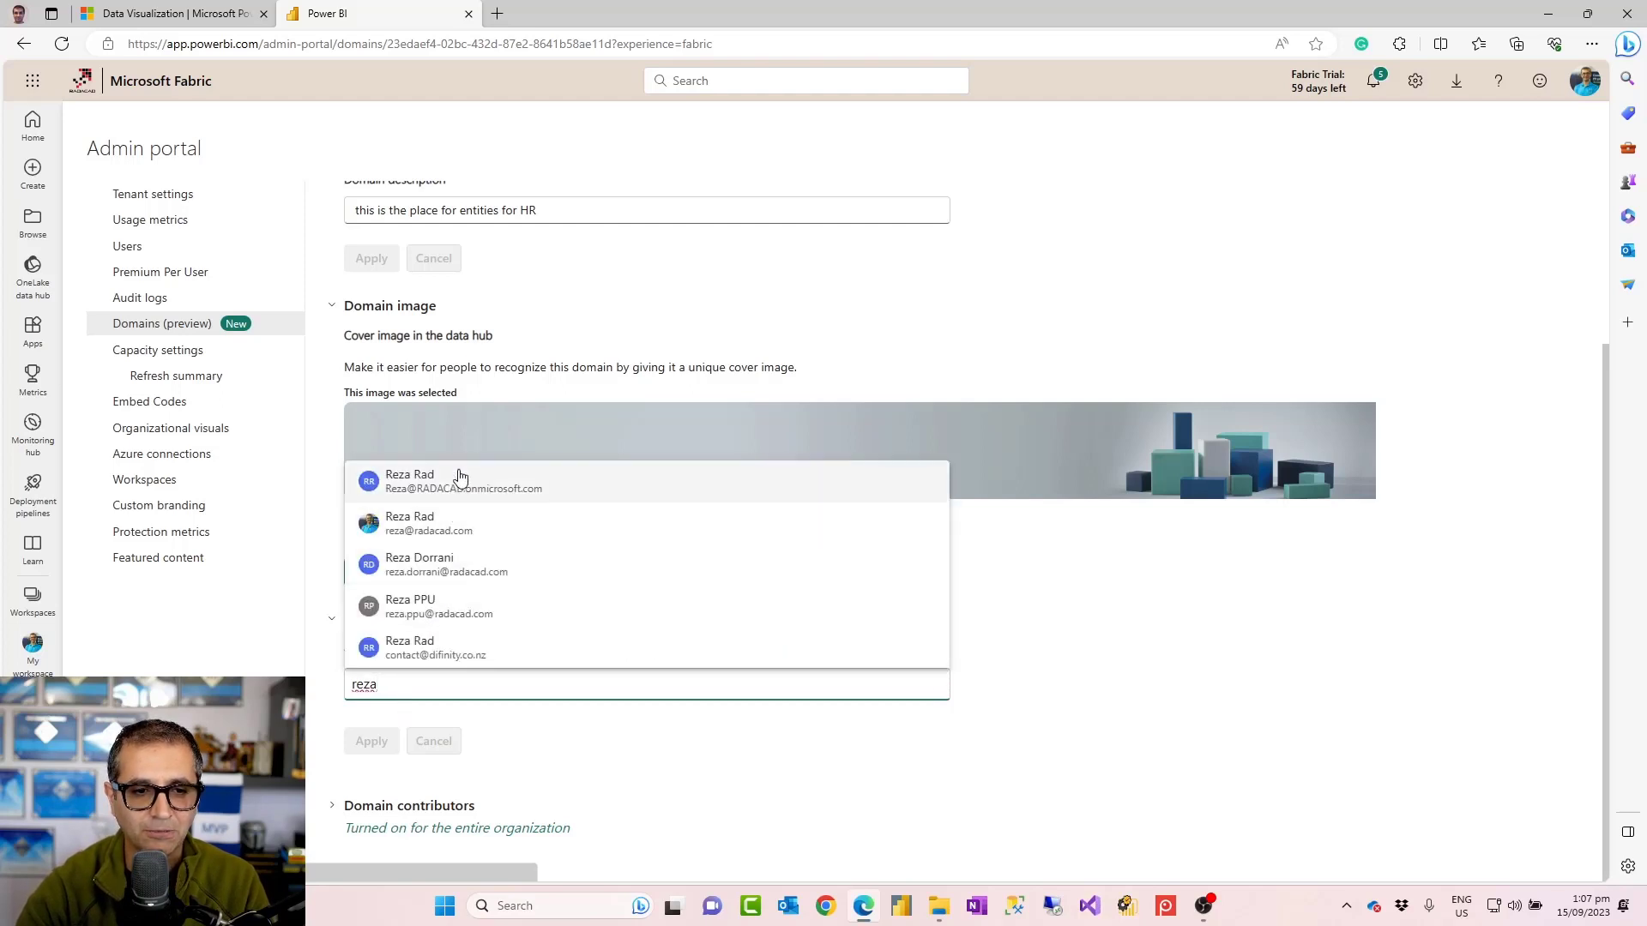
pyautogui.click(460, 481)
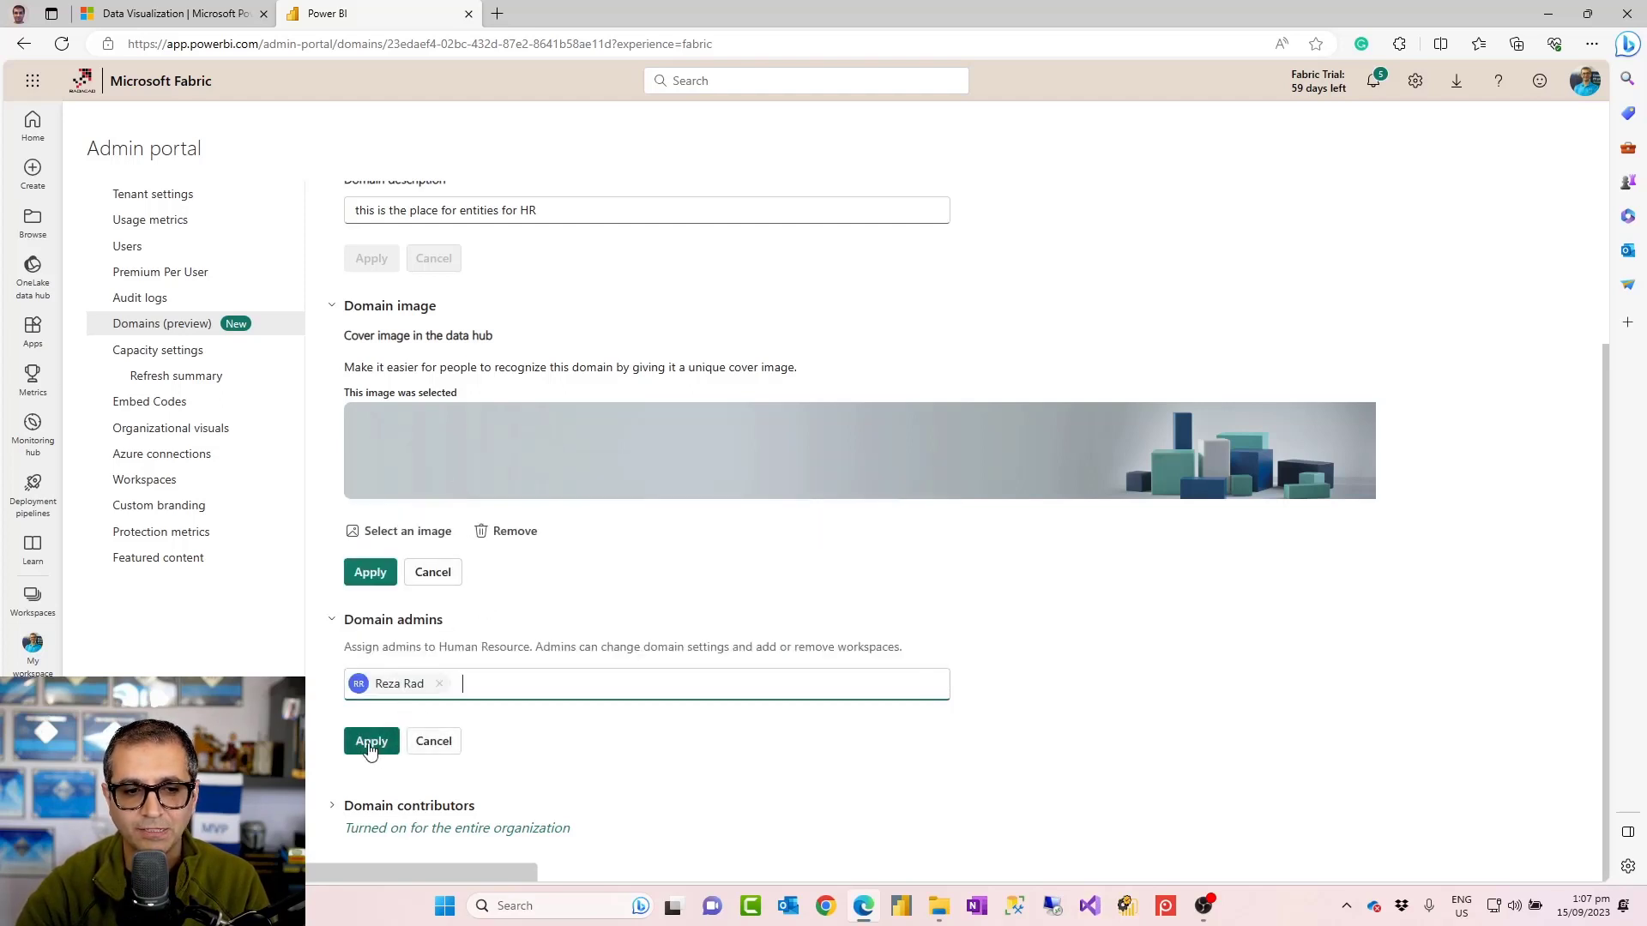
pyautogui.click(371, 748)
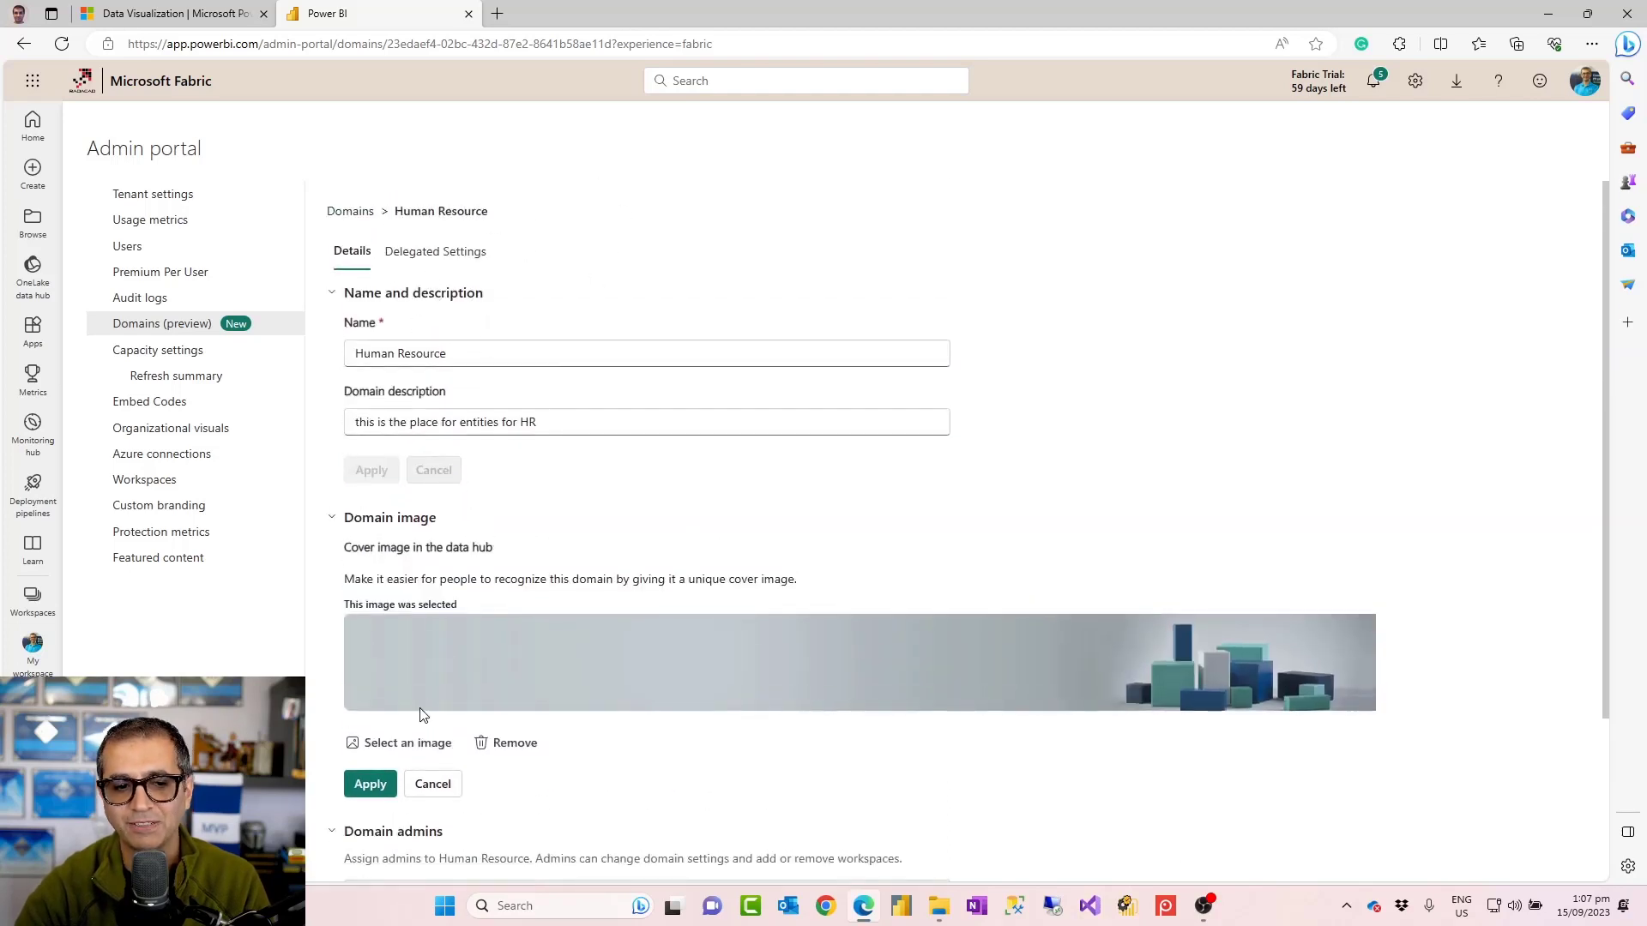
# Apply the chosen cover image, re-add the user as domain admin, and expand Domain contributors.
pyautogui.scroll(-2, 377, 783)
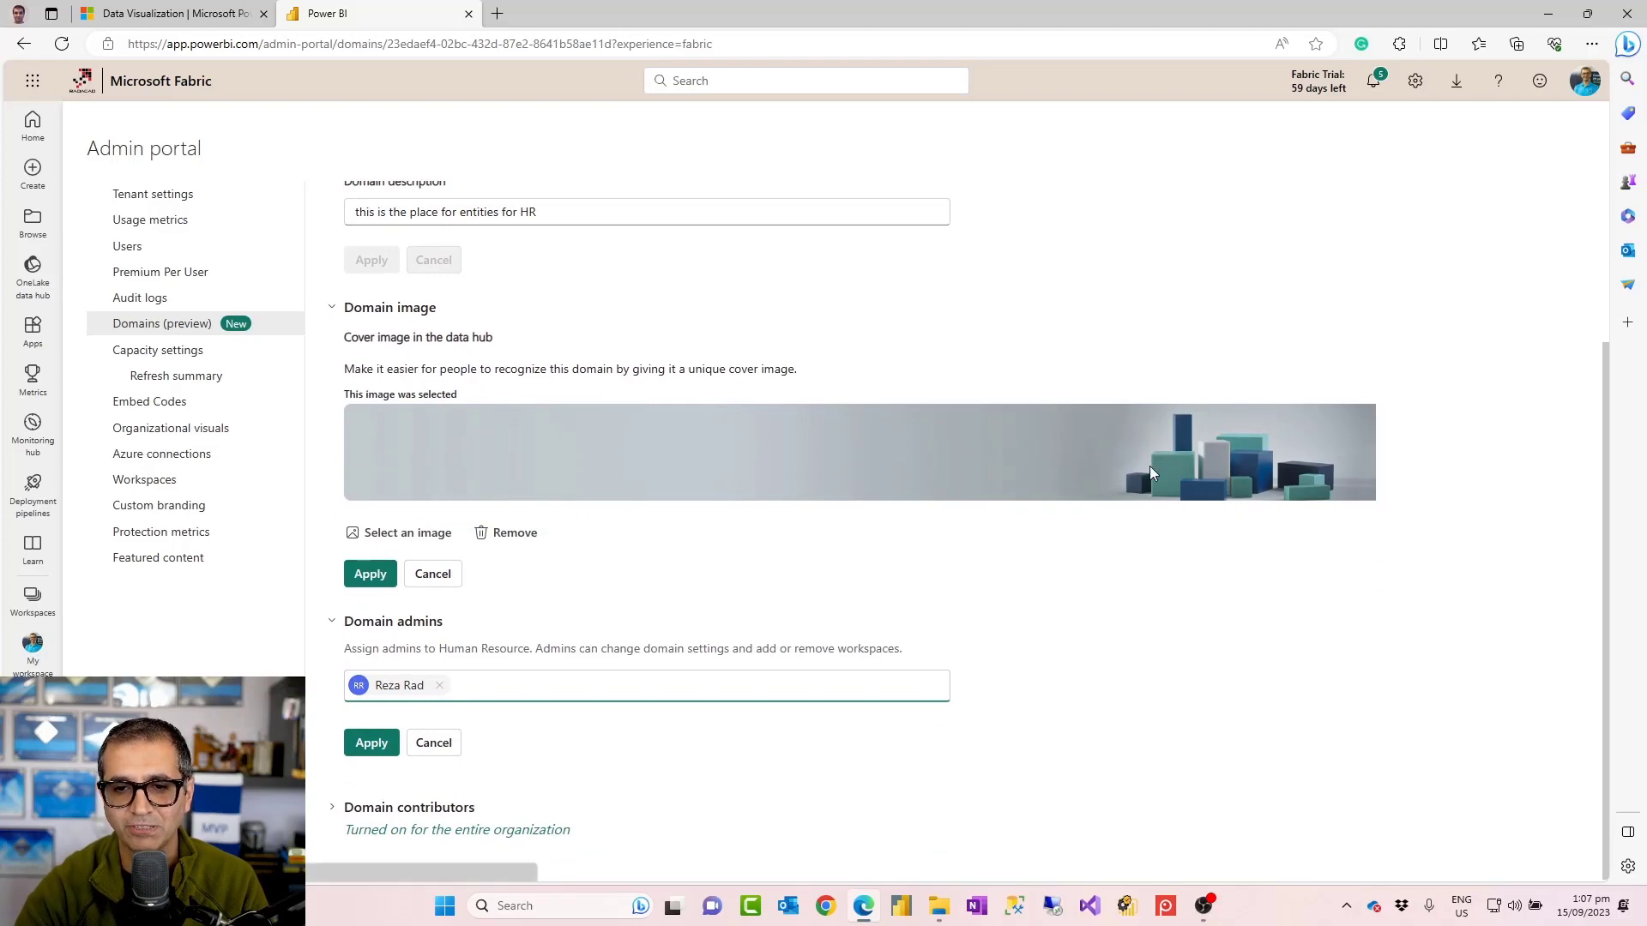
pyautogui.scroll(2, 523, 261)
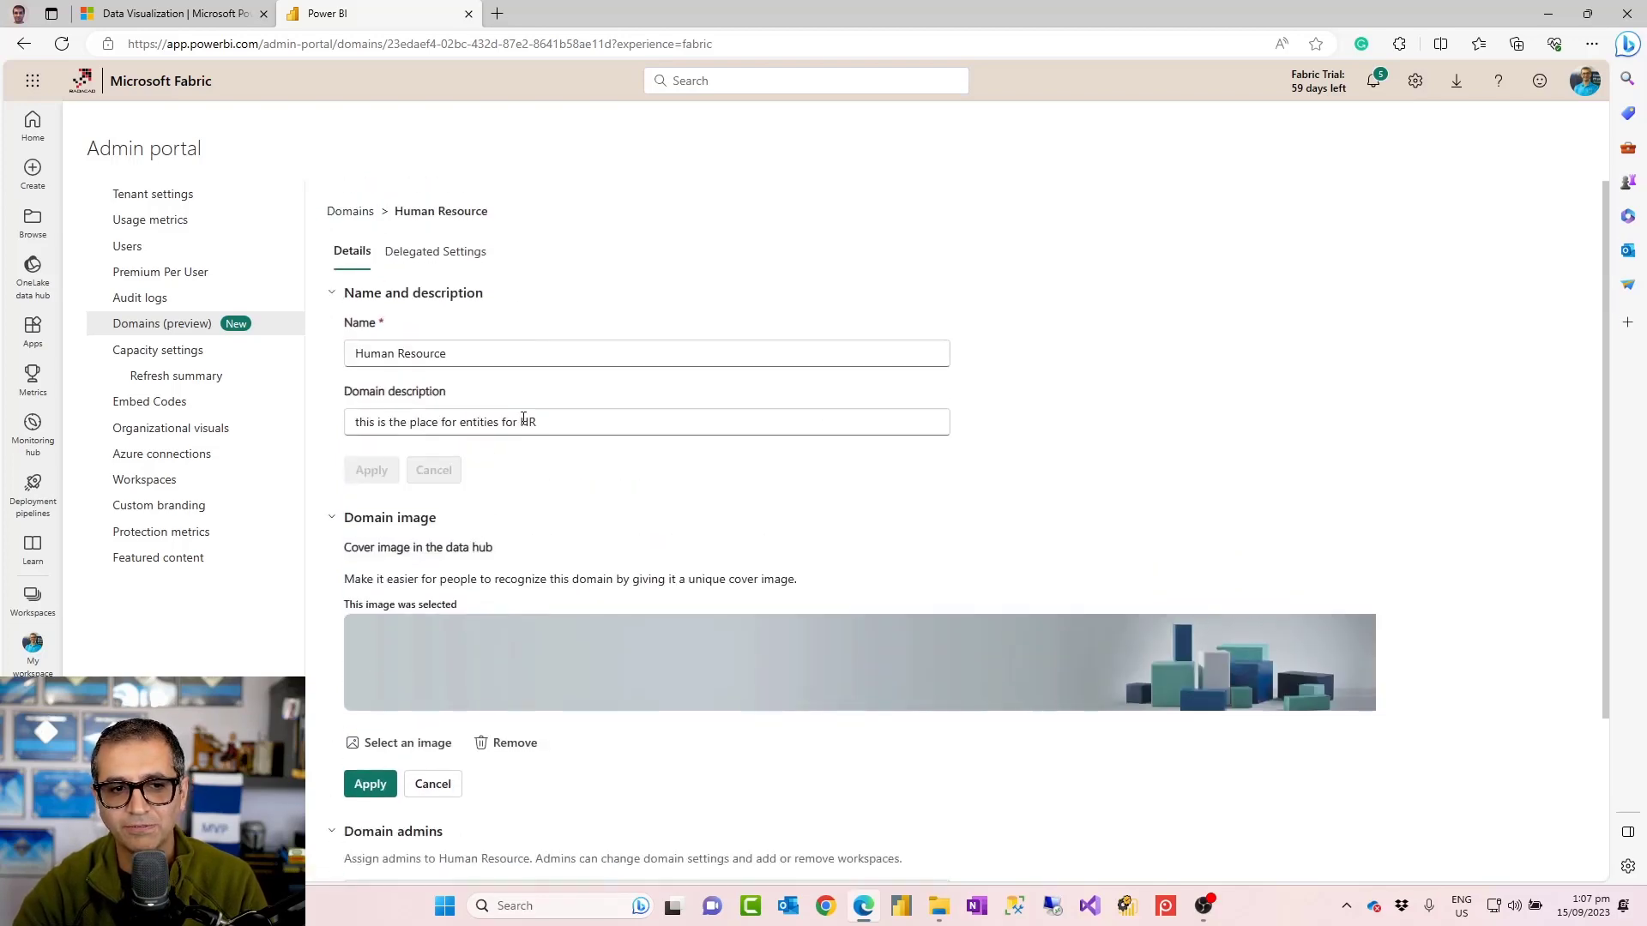
pyautogui.scroll(-2, 540, 750)
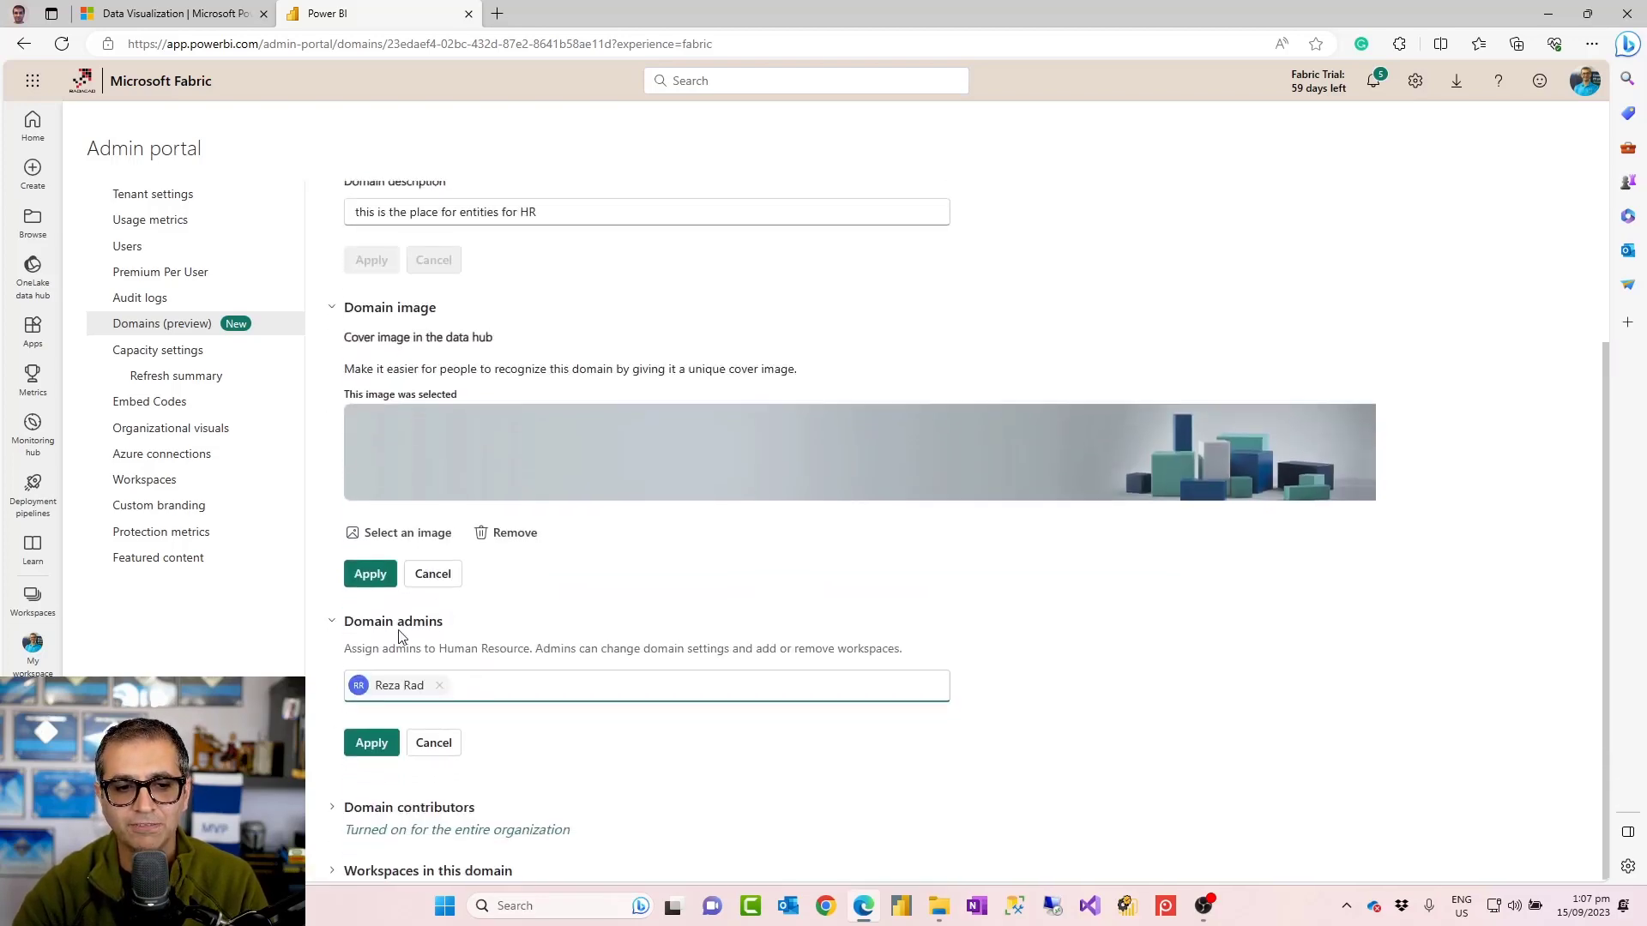
pyautogui.click(365, 580)
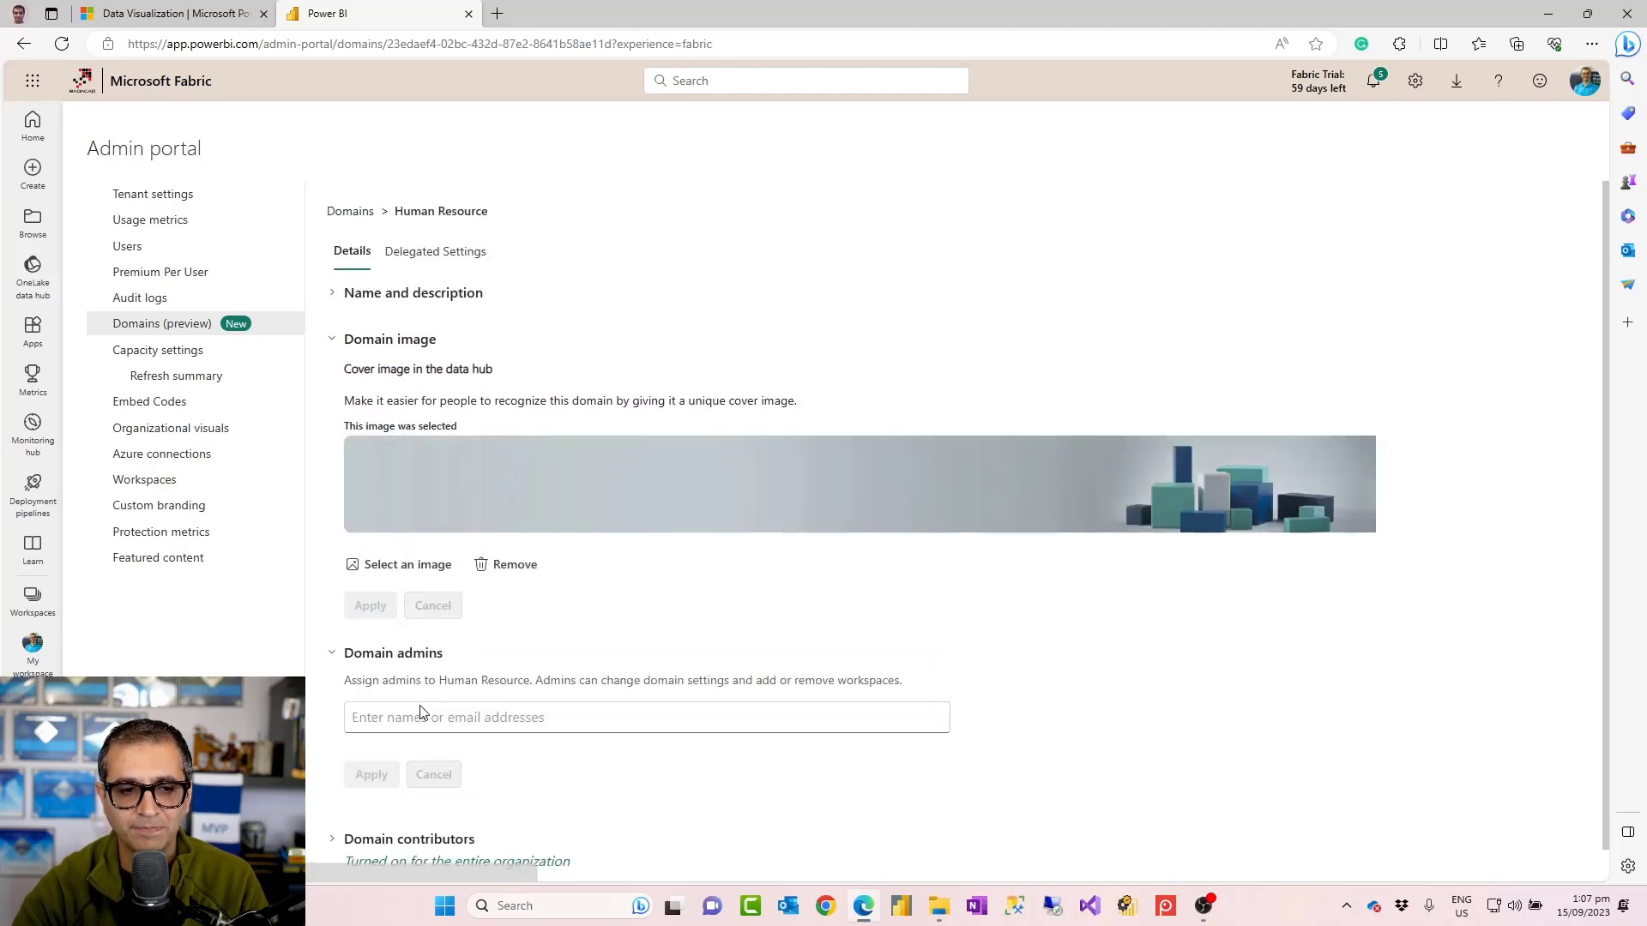
pyautogui.click(403, 687)
pyautogui.write('reza')
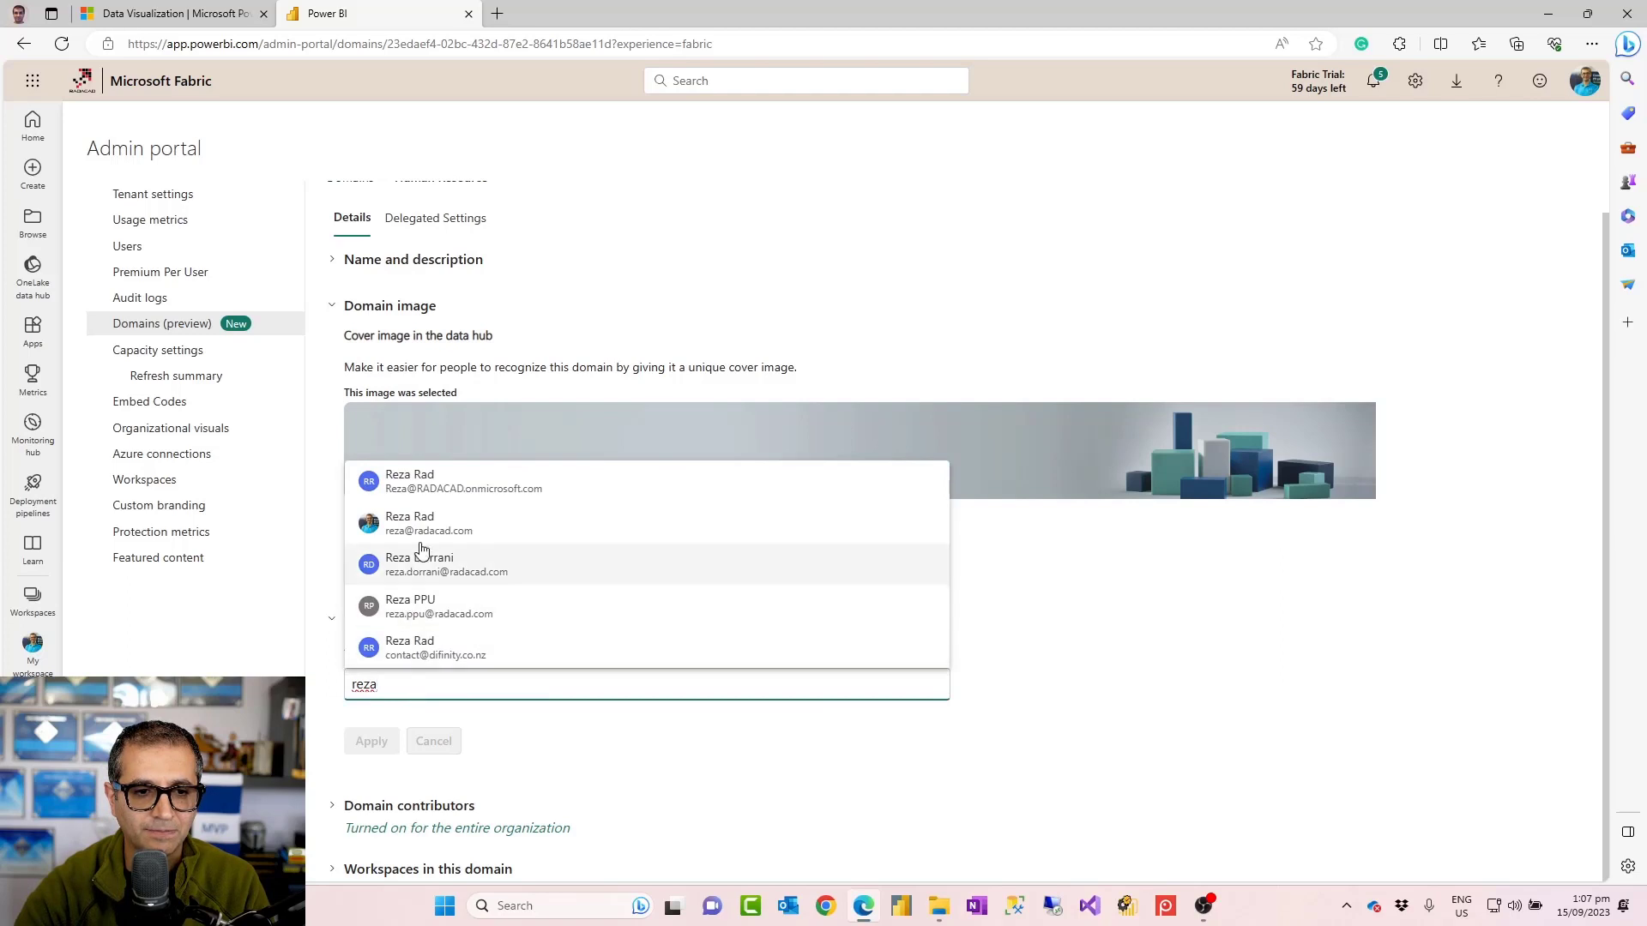
pyautogui.click(425, 490)
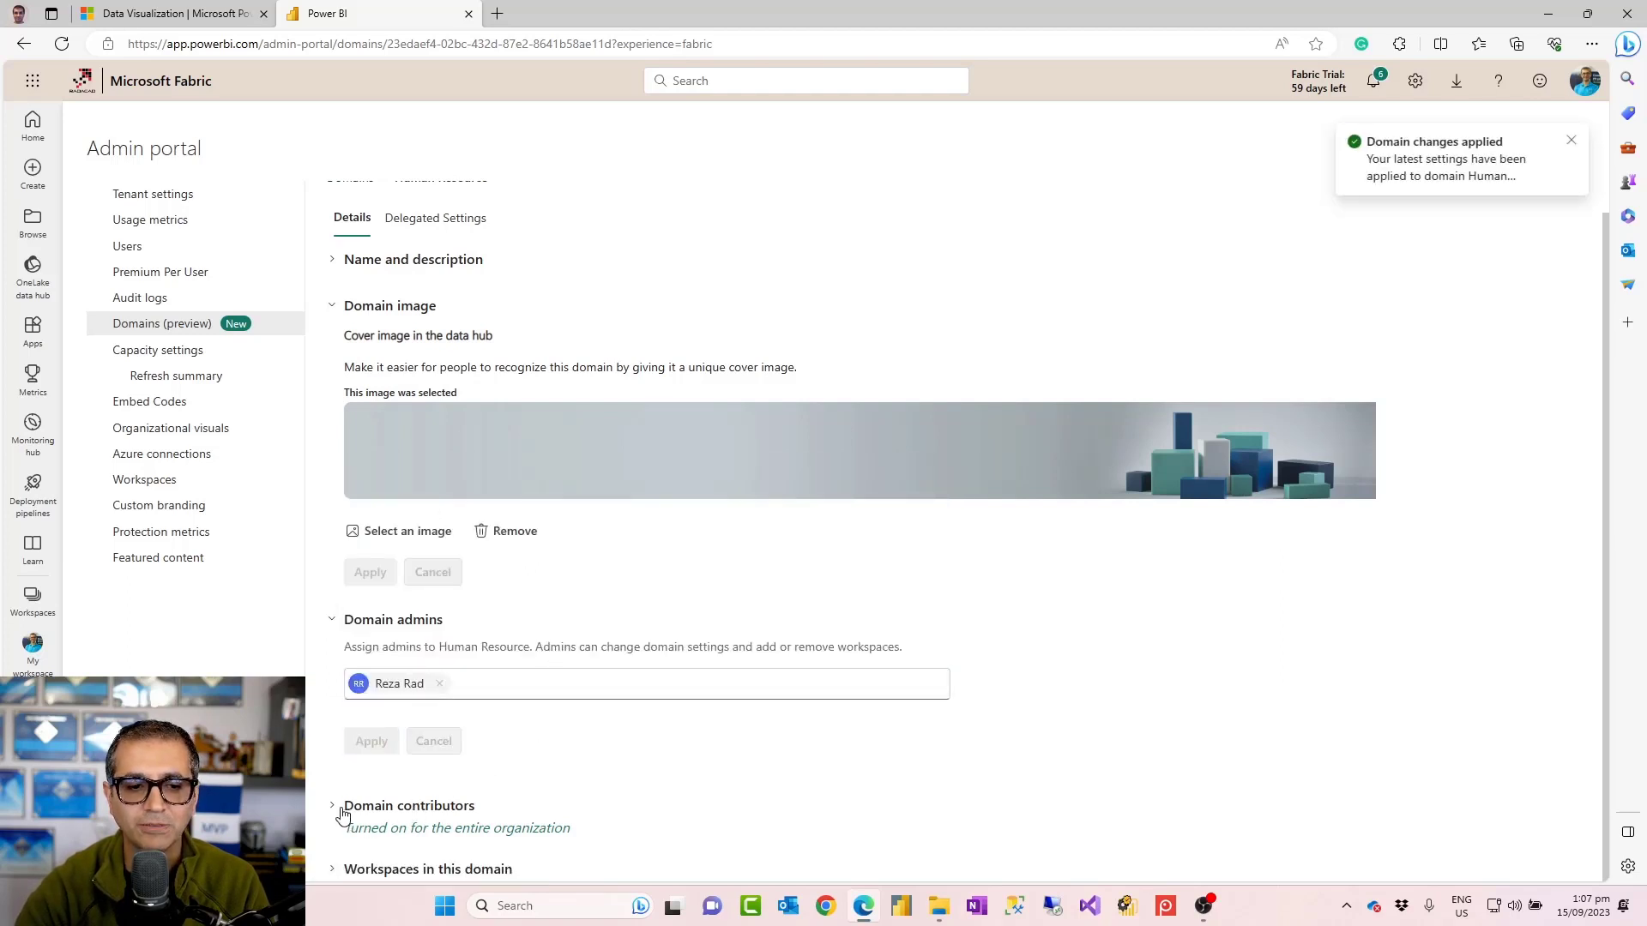
pyautogui.click(342, 813)
pyautogui.scroll(-3, 569, 727)
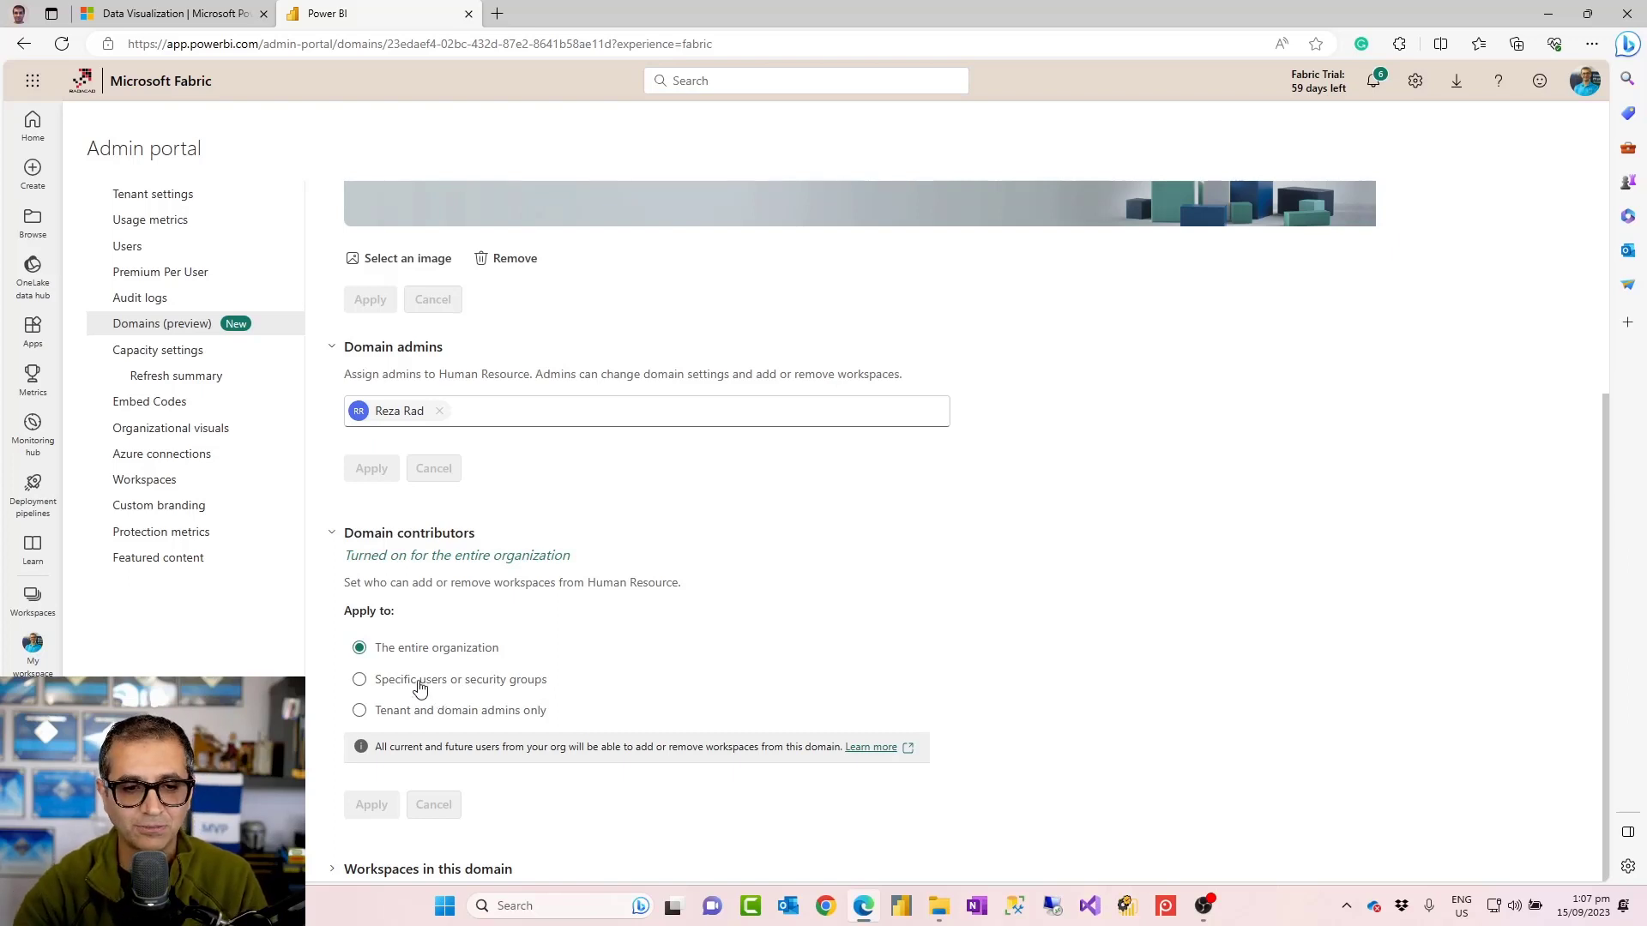
pyautogui.click(346, 535)
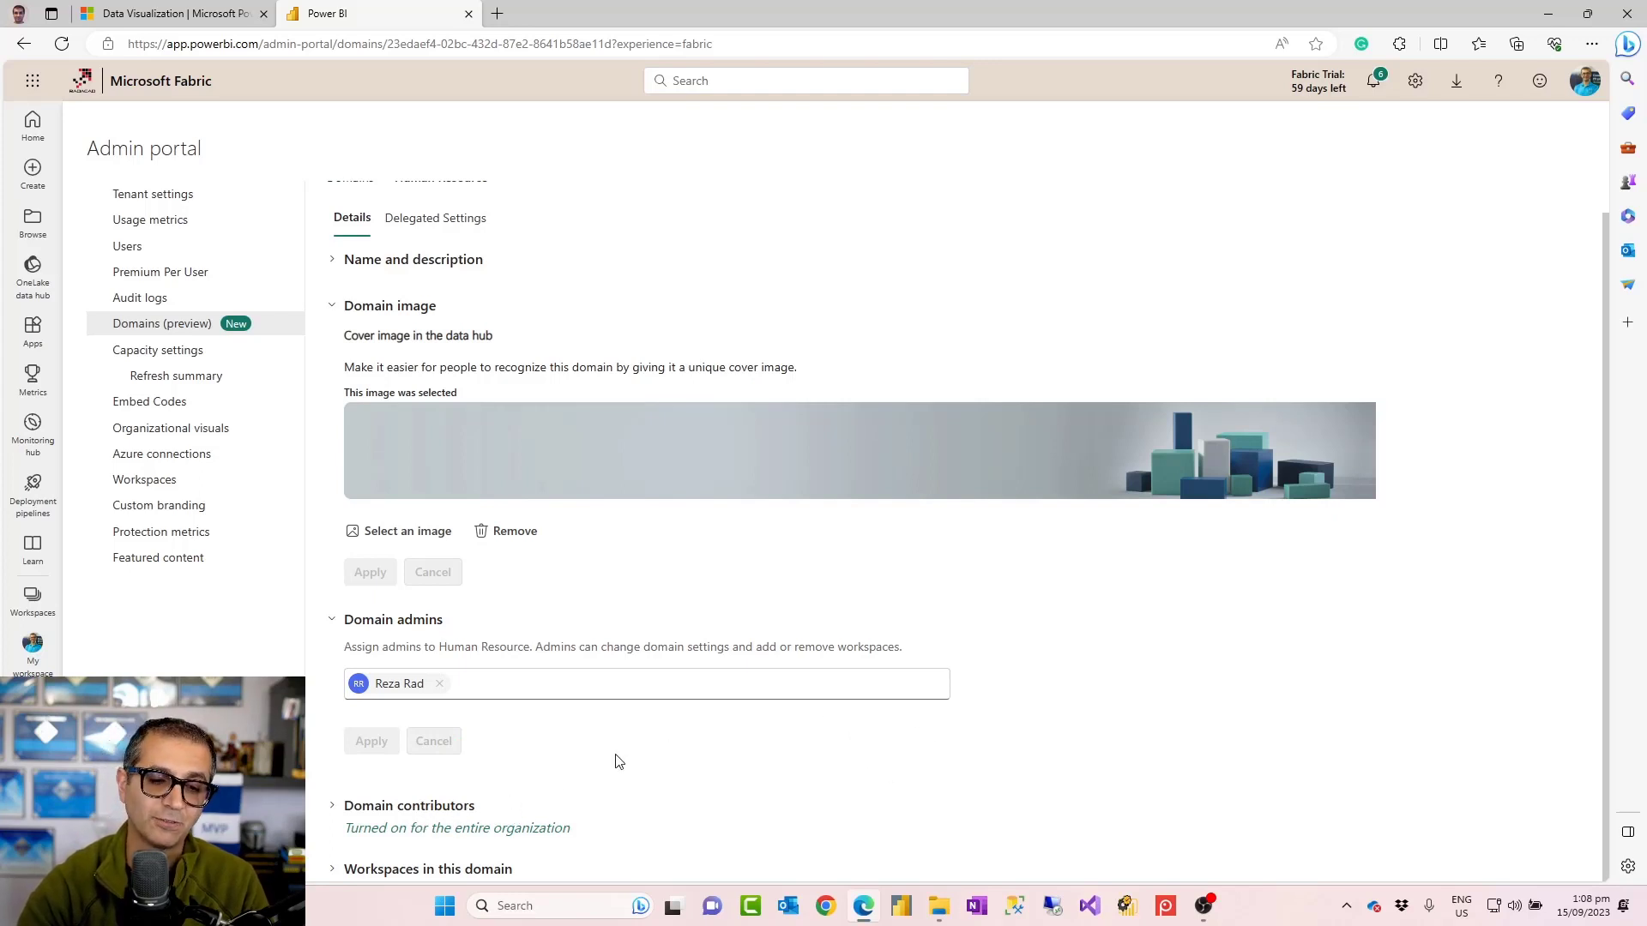
# Expand 'Workspaces in this domain' to confirm no workspaces are assigned yet.
pyautogui.click(338, 872)
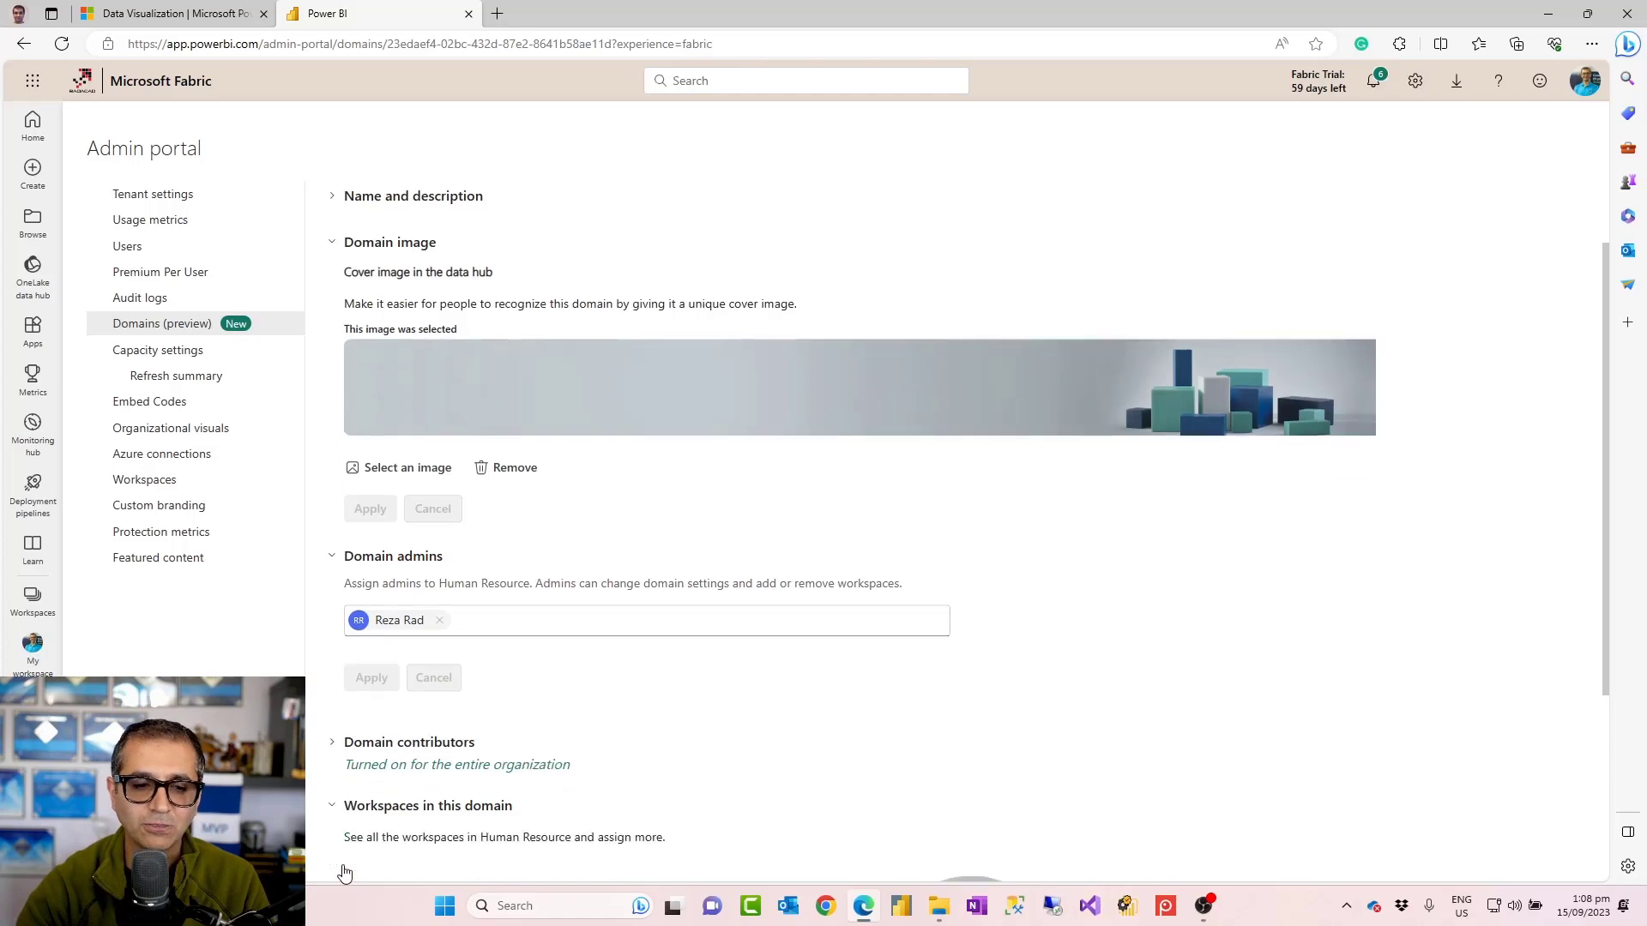
pyautogui.scroll(-3, 532, 796)
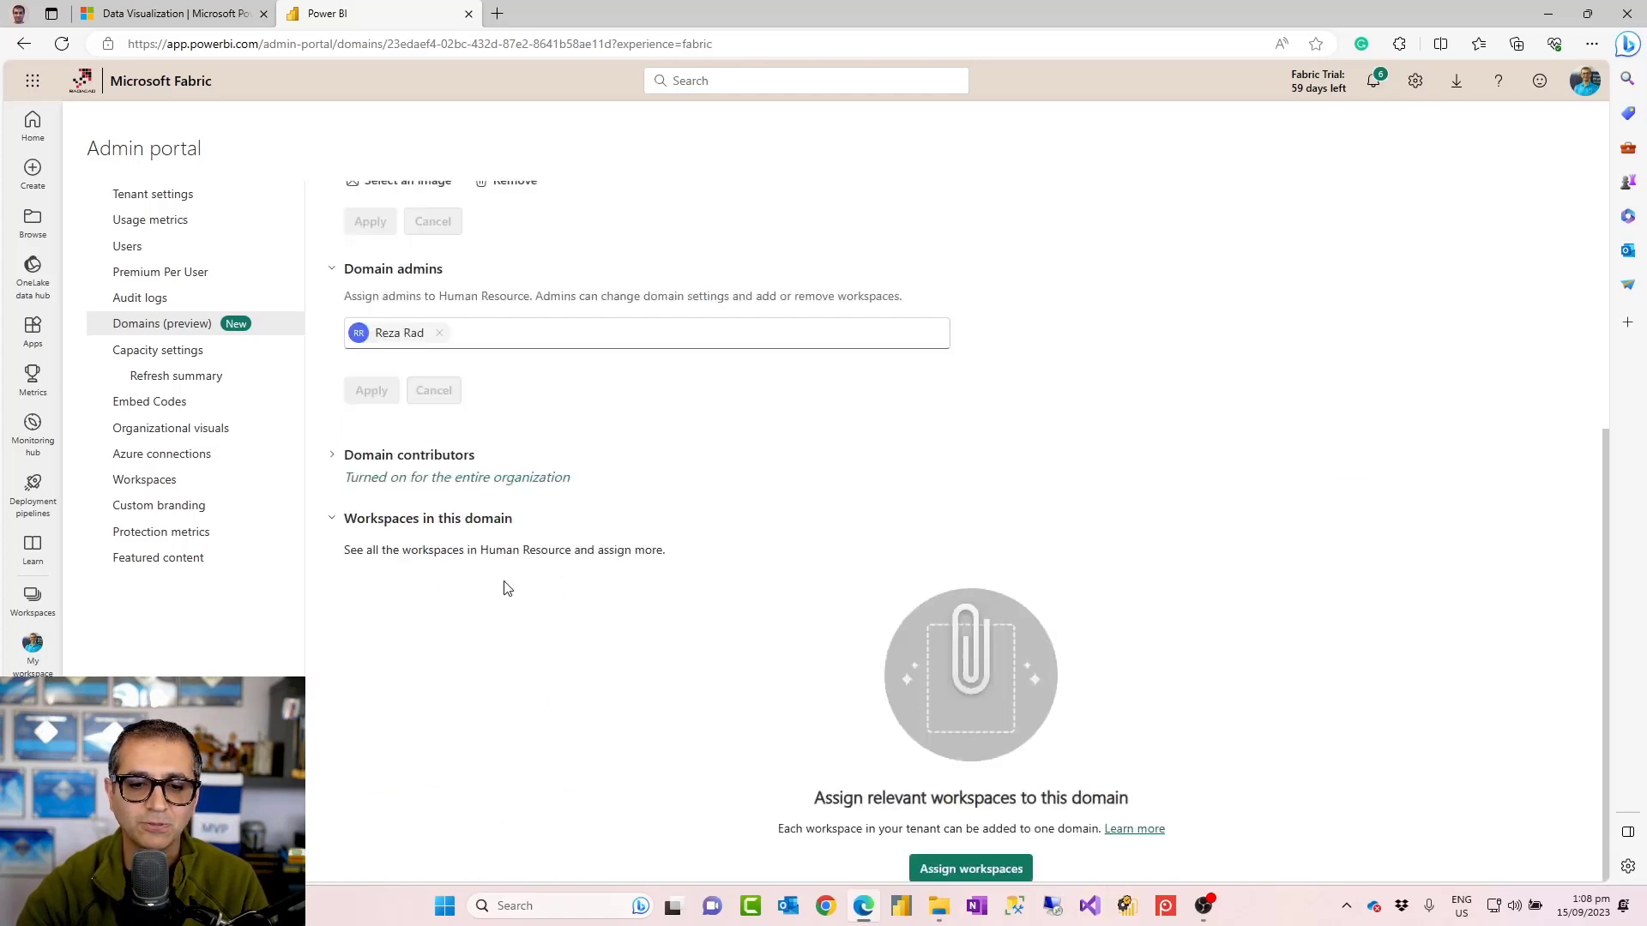
# Assign the EmbeddedTest1 workspace to the domain by searching workspace names for 'test'.
pyautogui.click(957, 871)
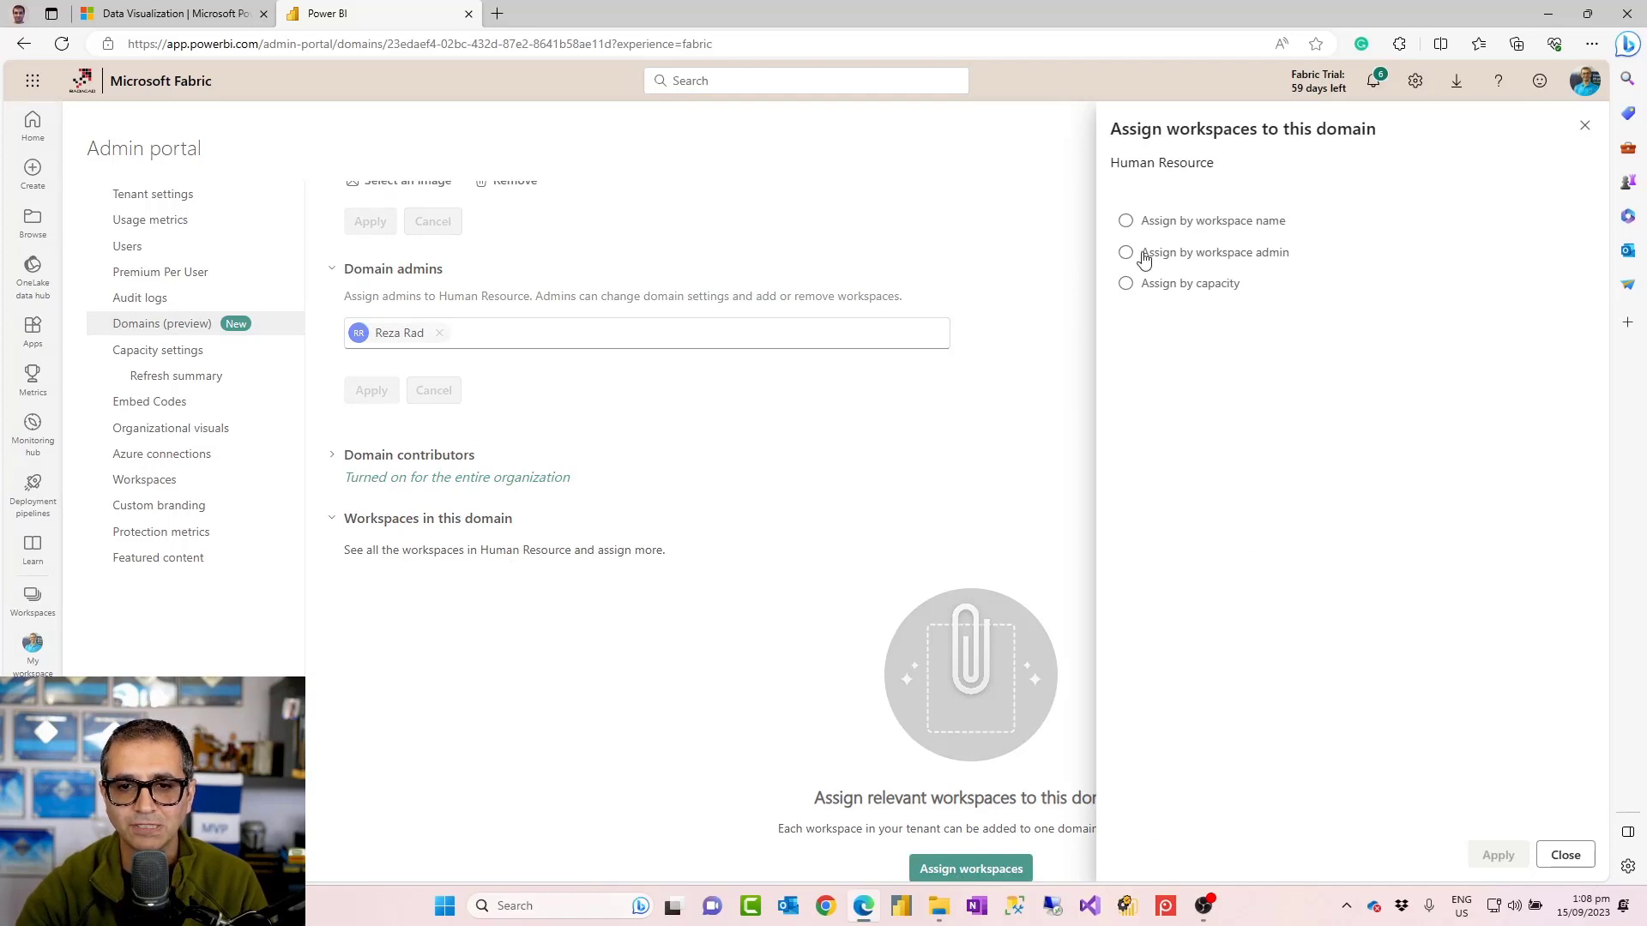
pyautogui.click(1126, 223)
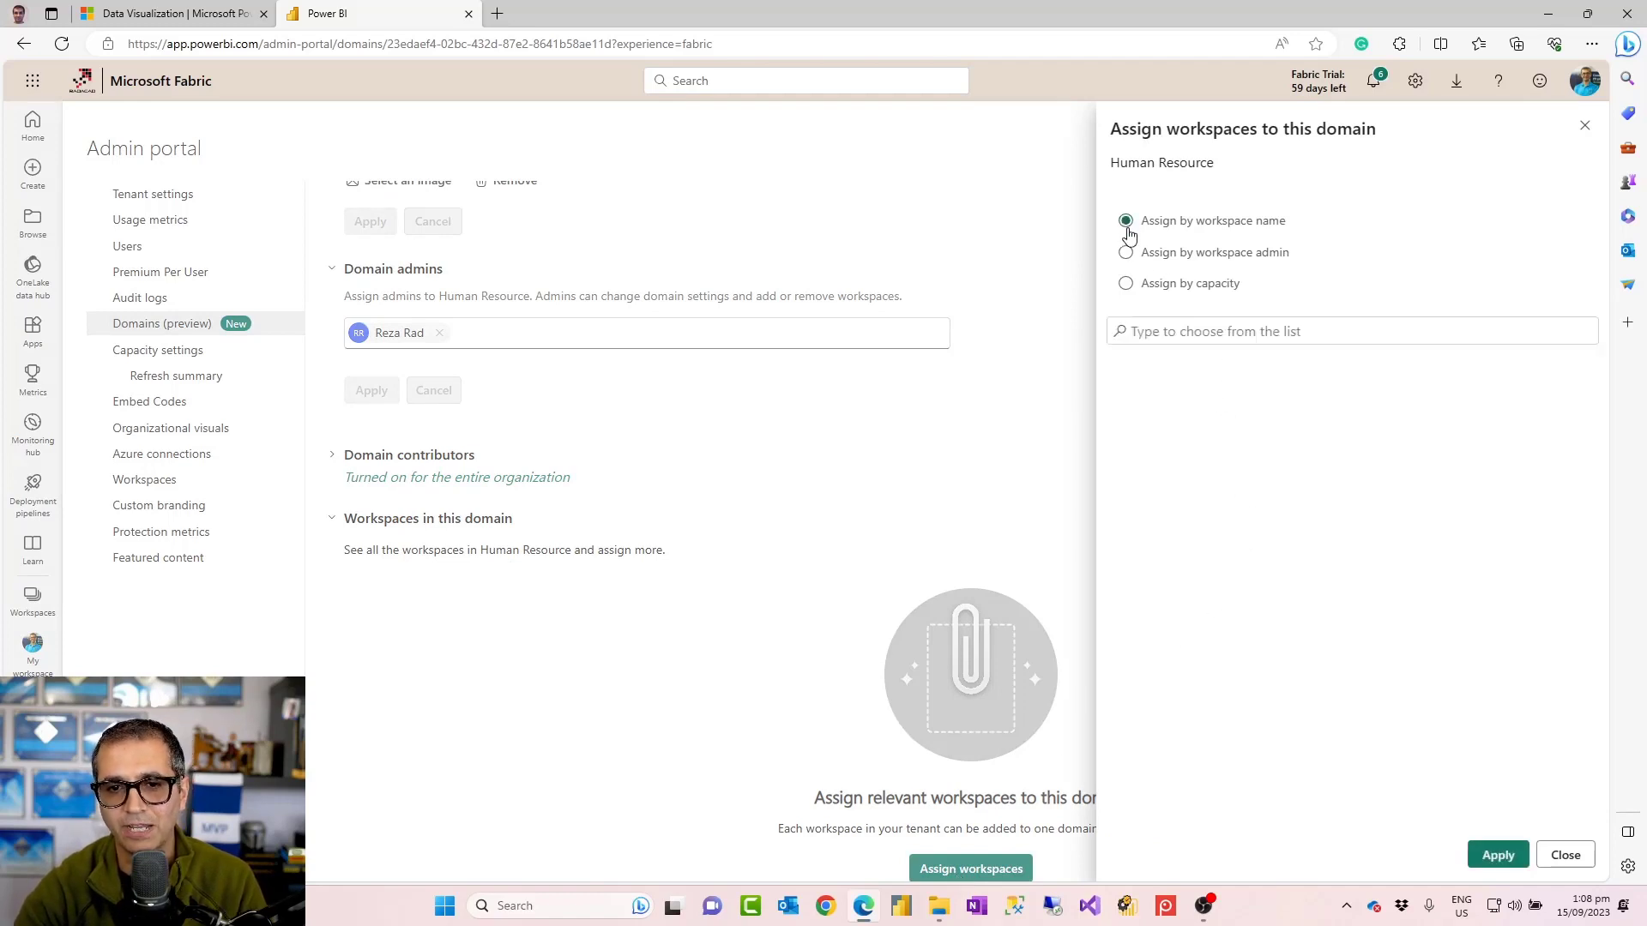
pyautogui.click(1126, 255)
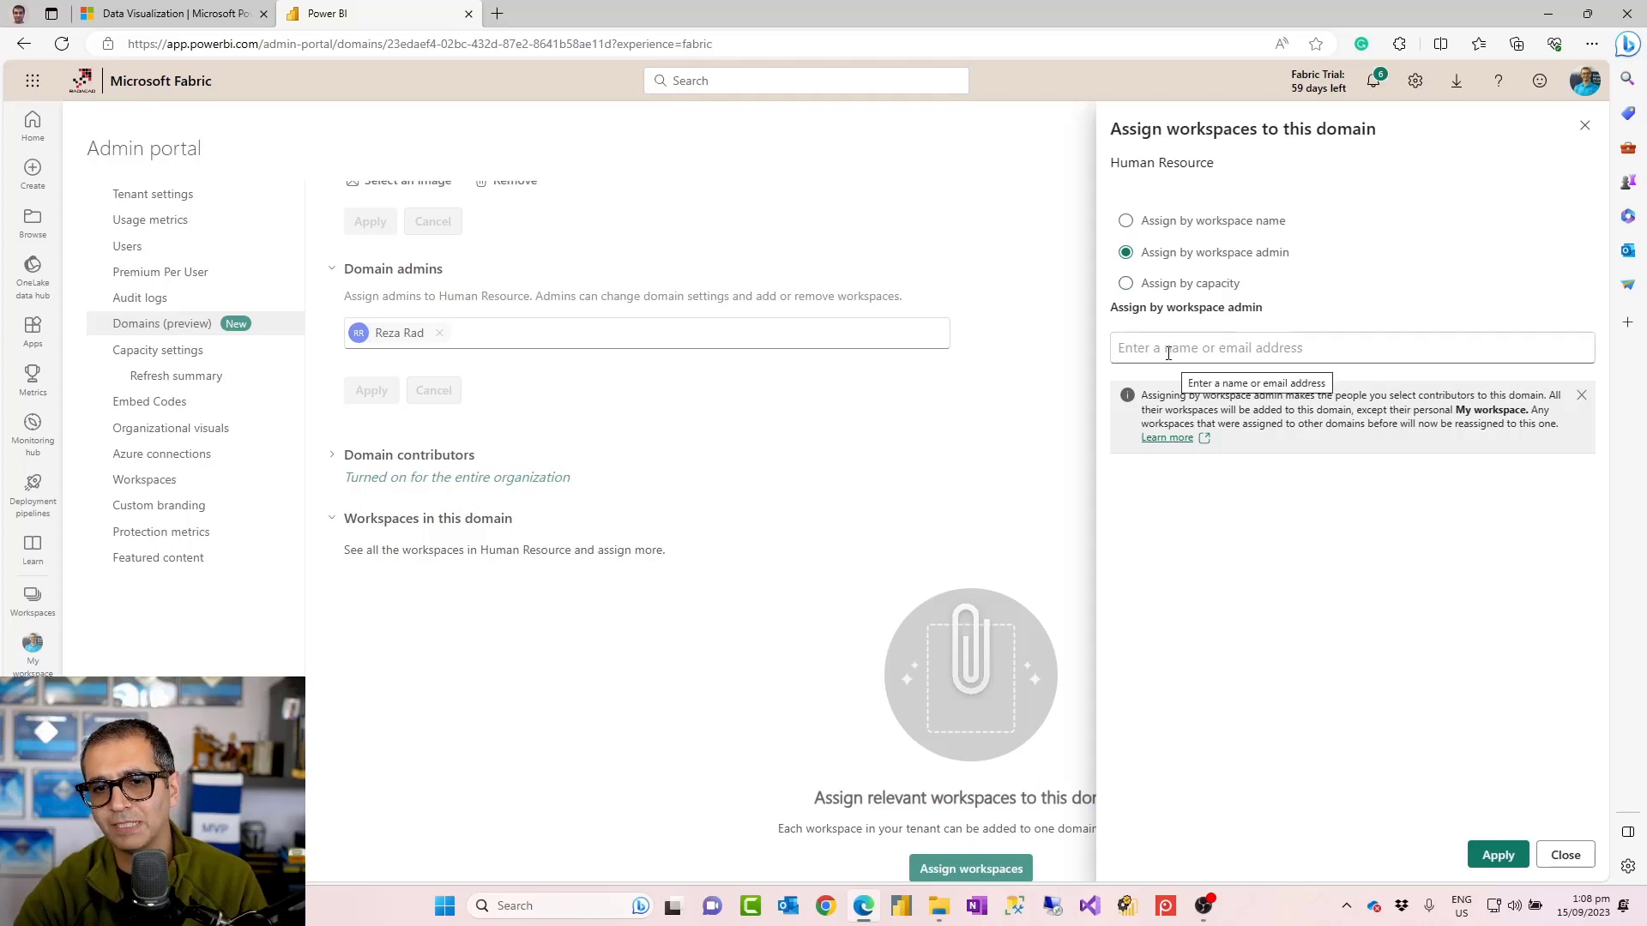
pyautogui.click(1126, 283)
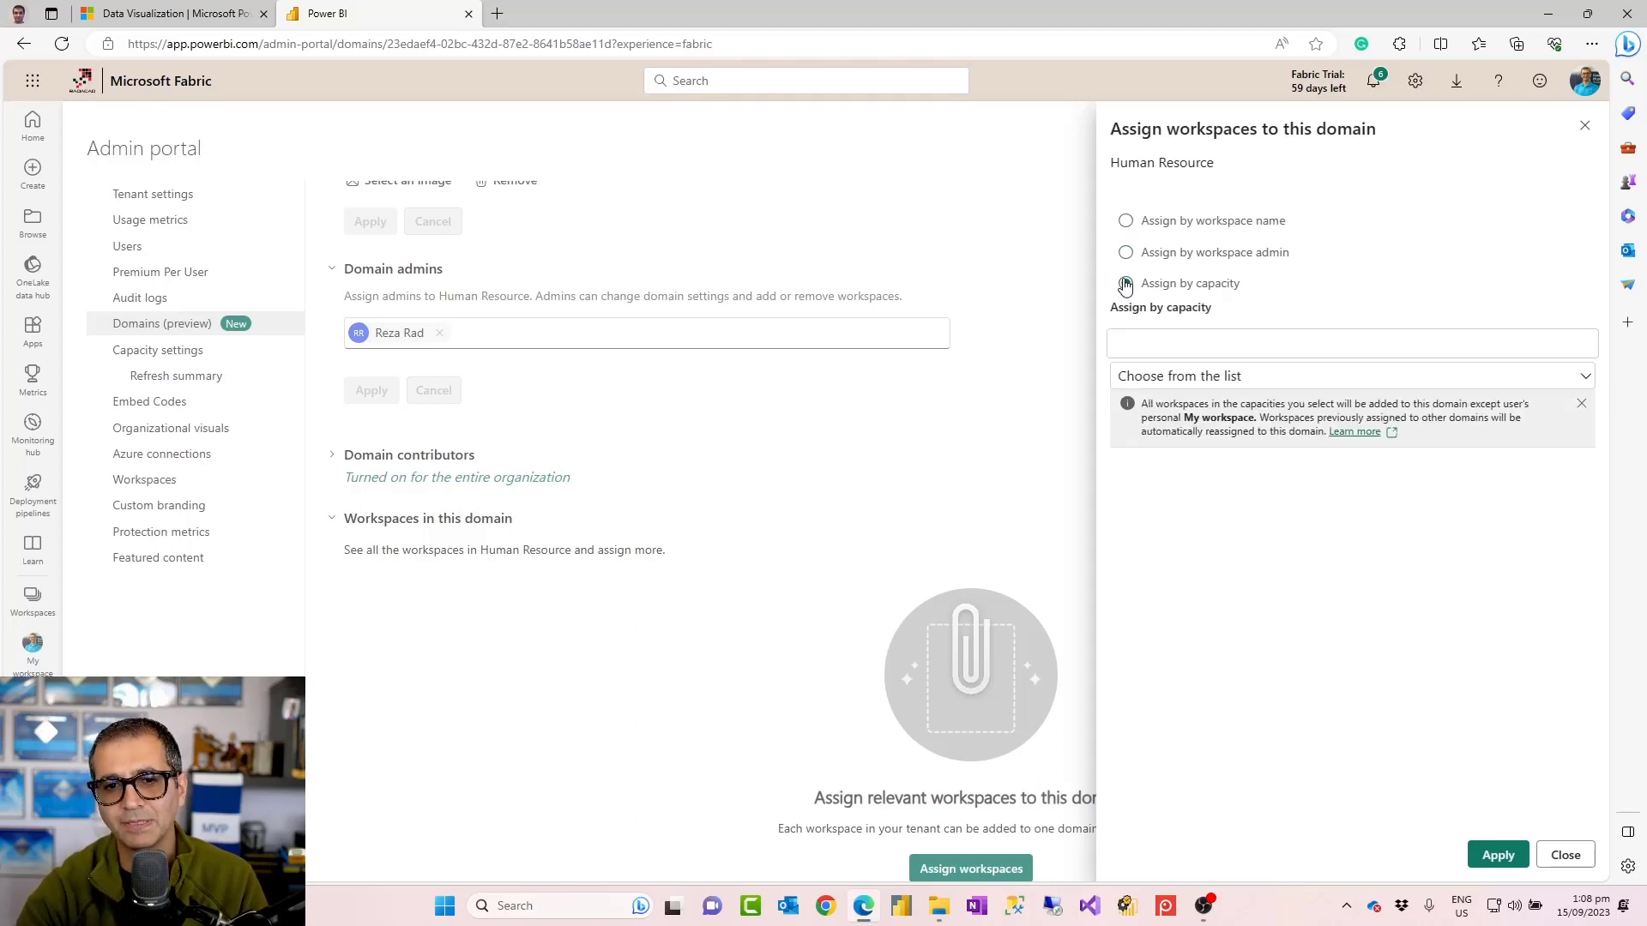
pyautogui.click(1125, 220)
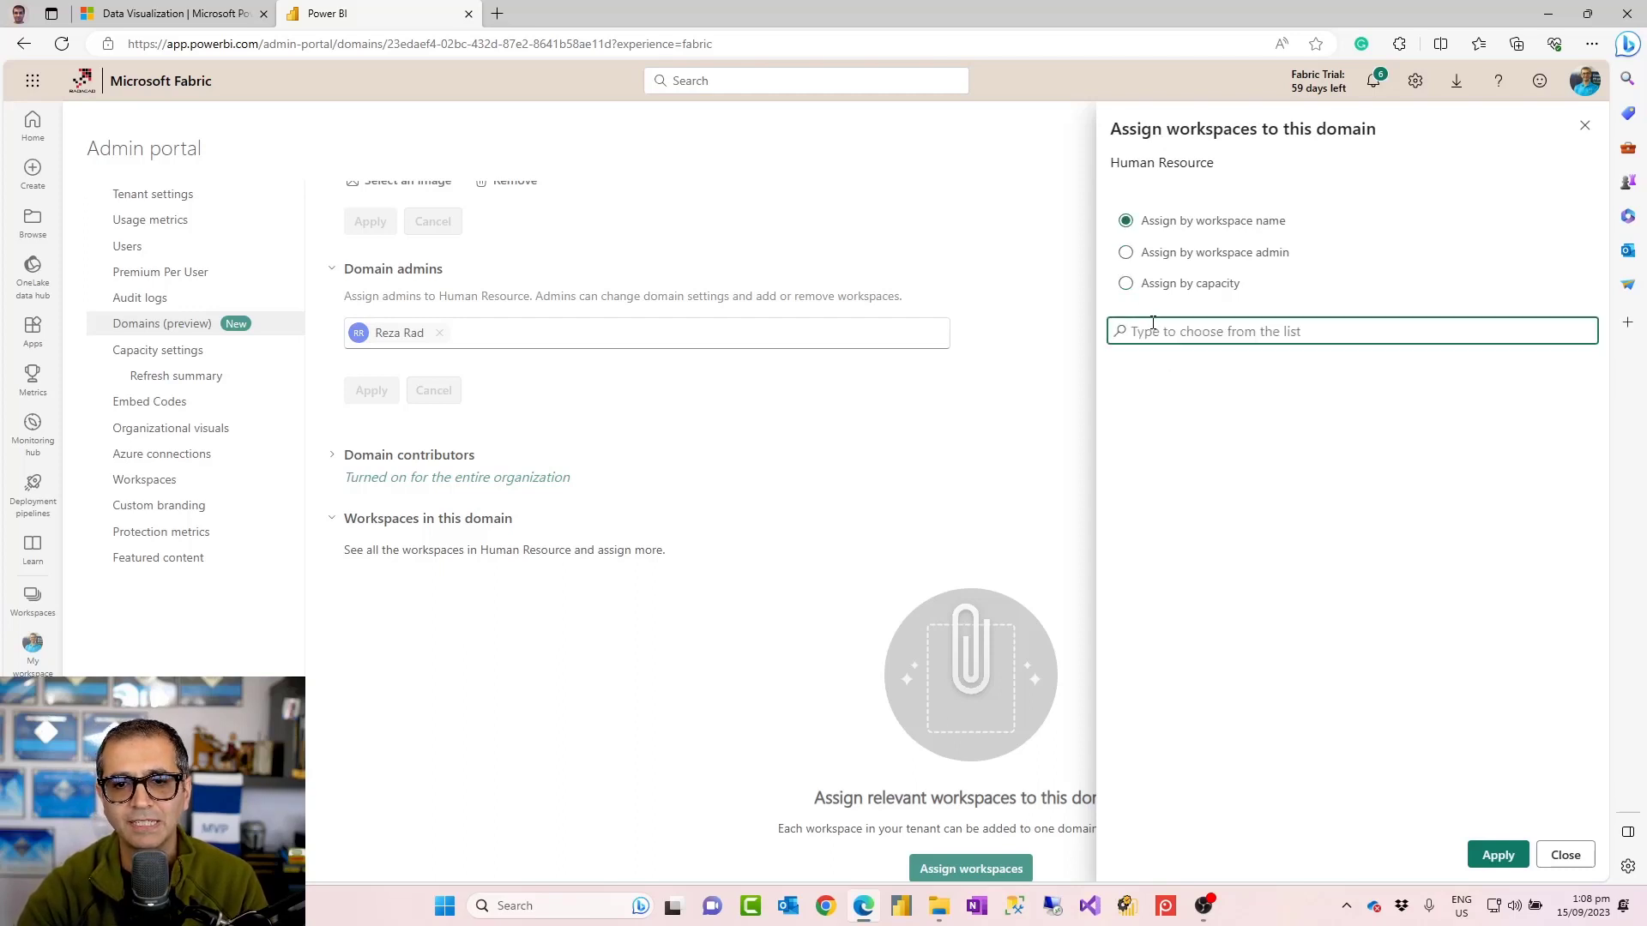
pyautogui.write('test')
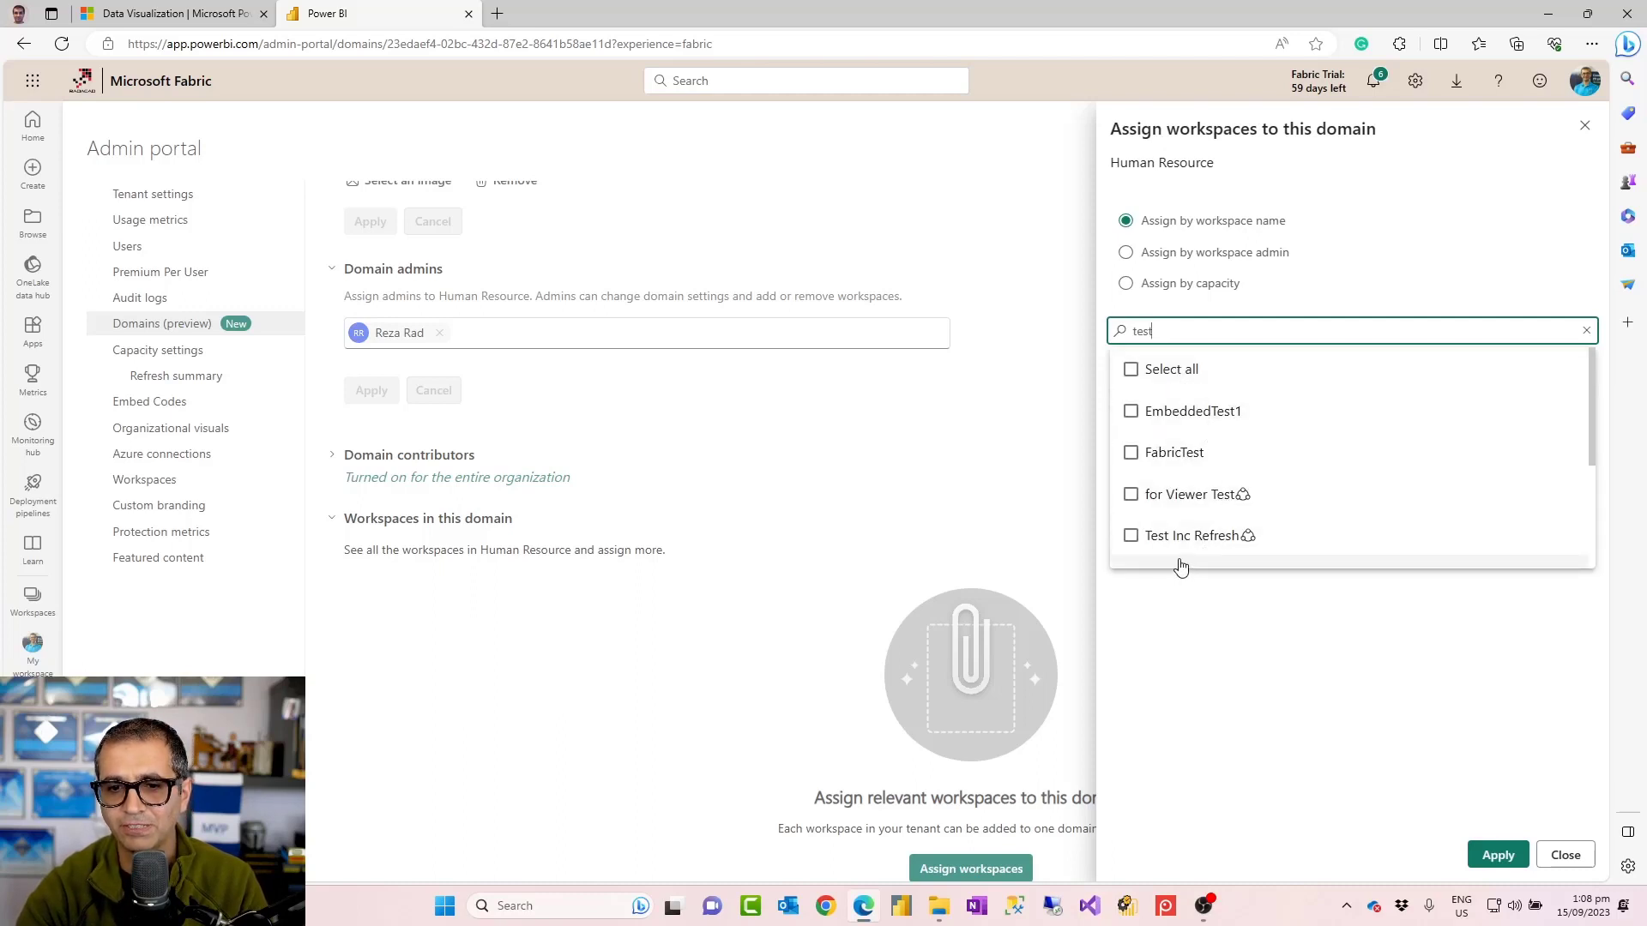
pyautogui.click(1132, 415)
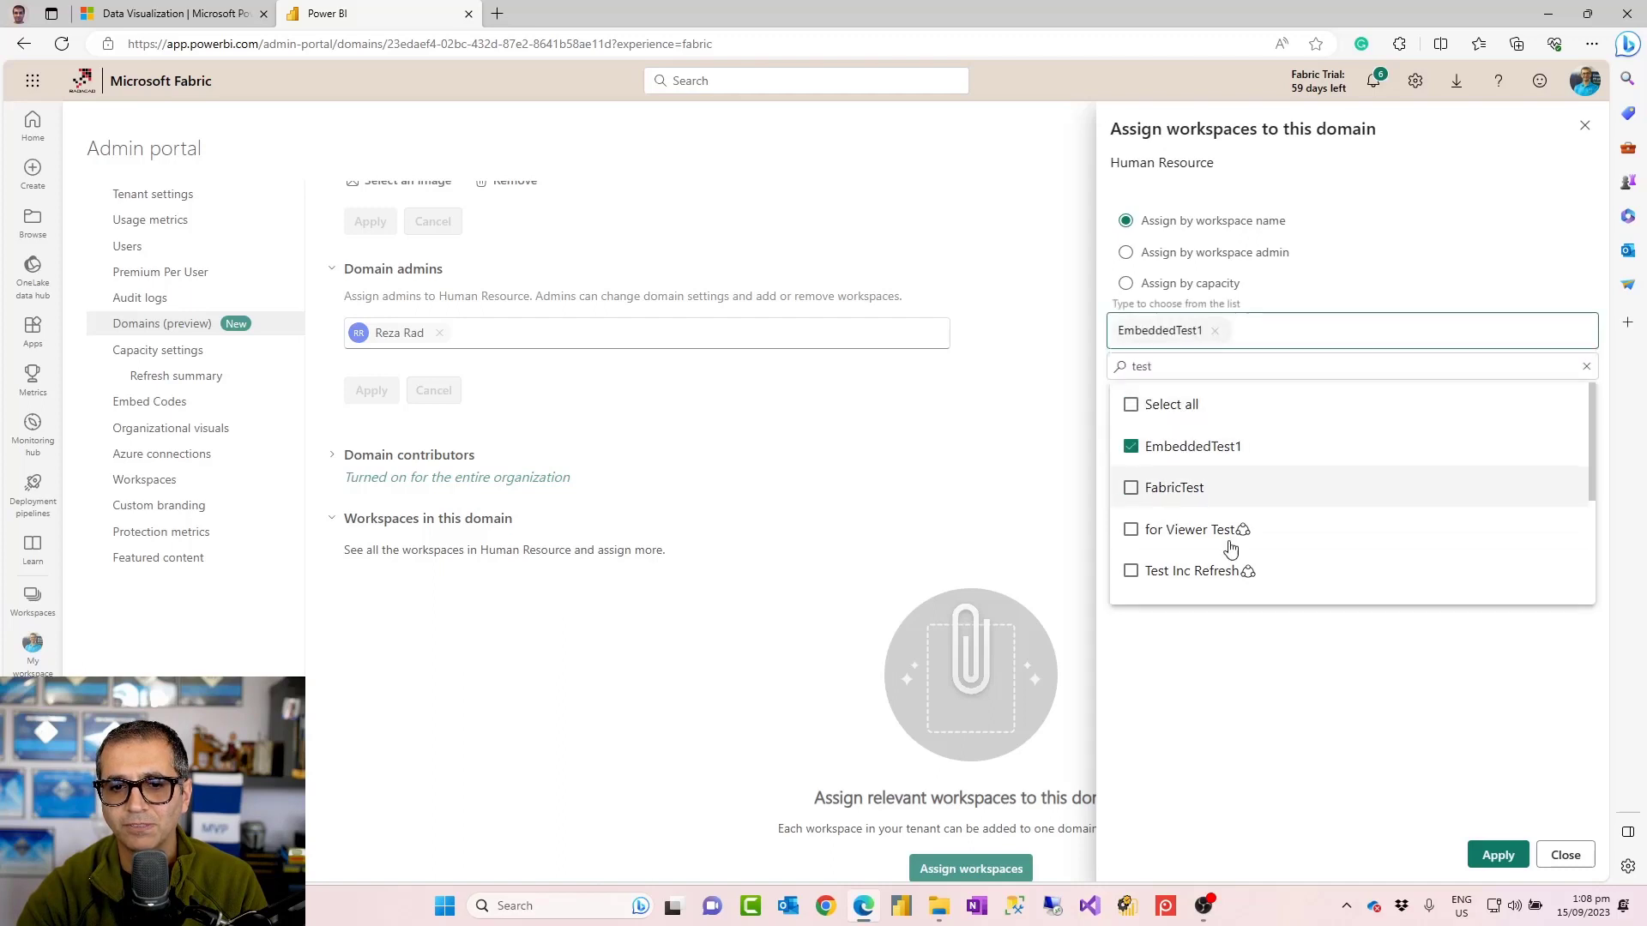
pyautogui.click(1497, 855)
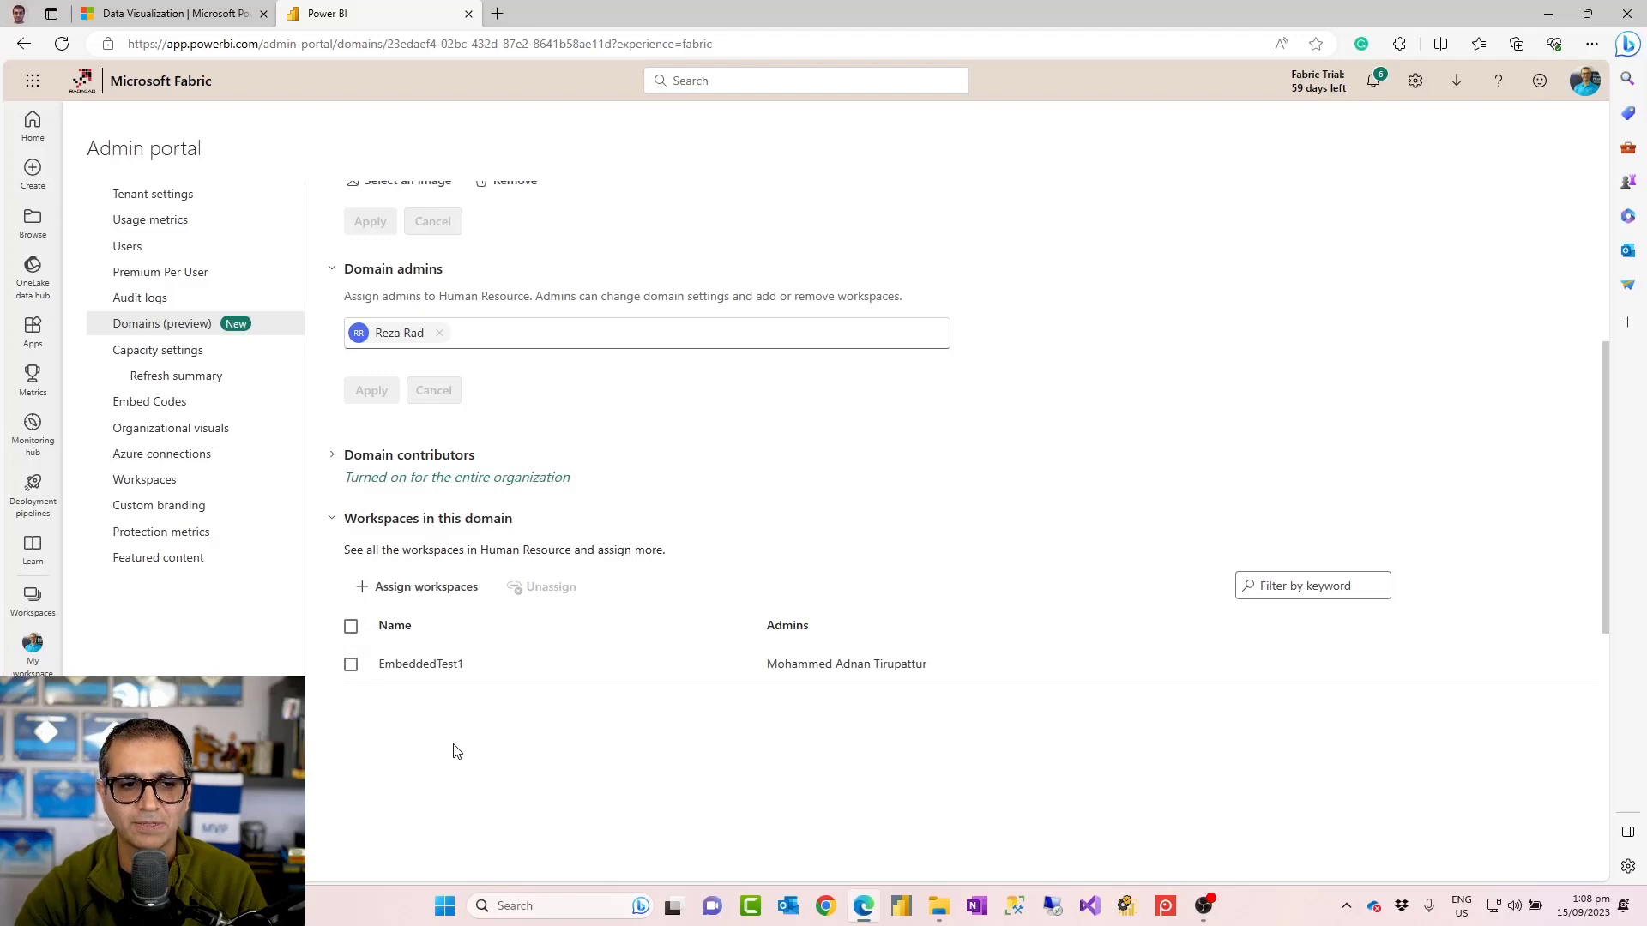
pyautogui.scroll(5, 455, 557)
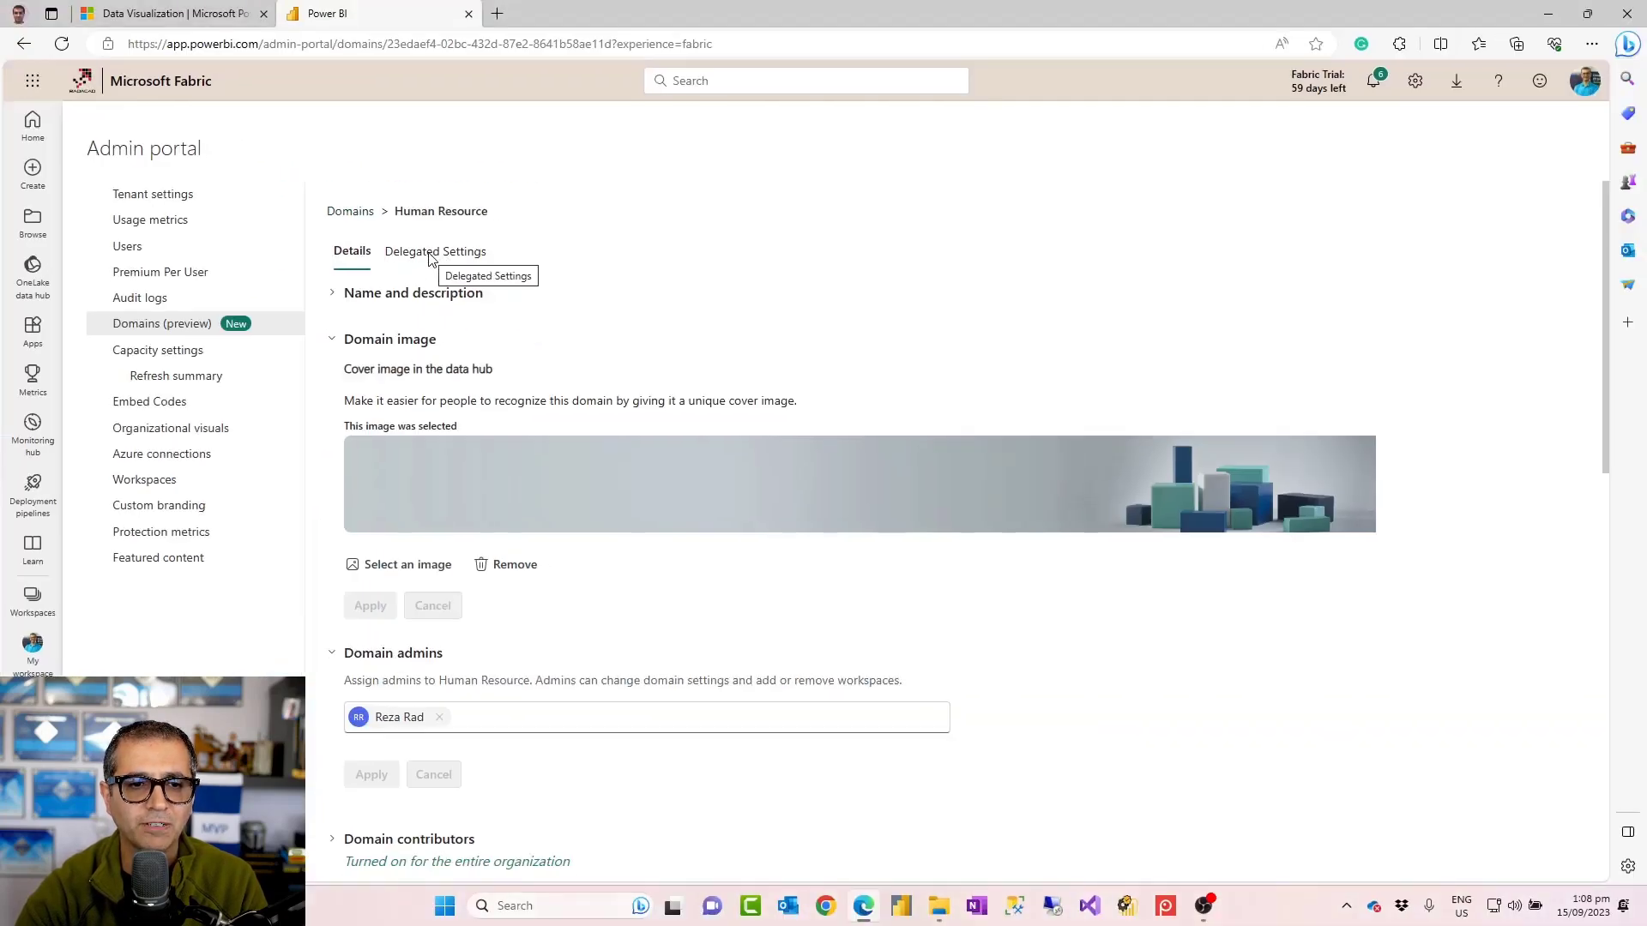
# Review the Certification delegated setting, then return to the Domains list.
pyautogui.click(431, 254)
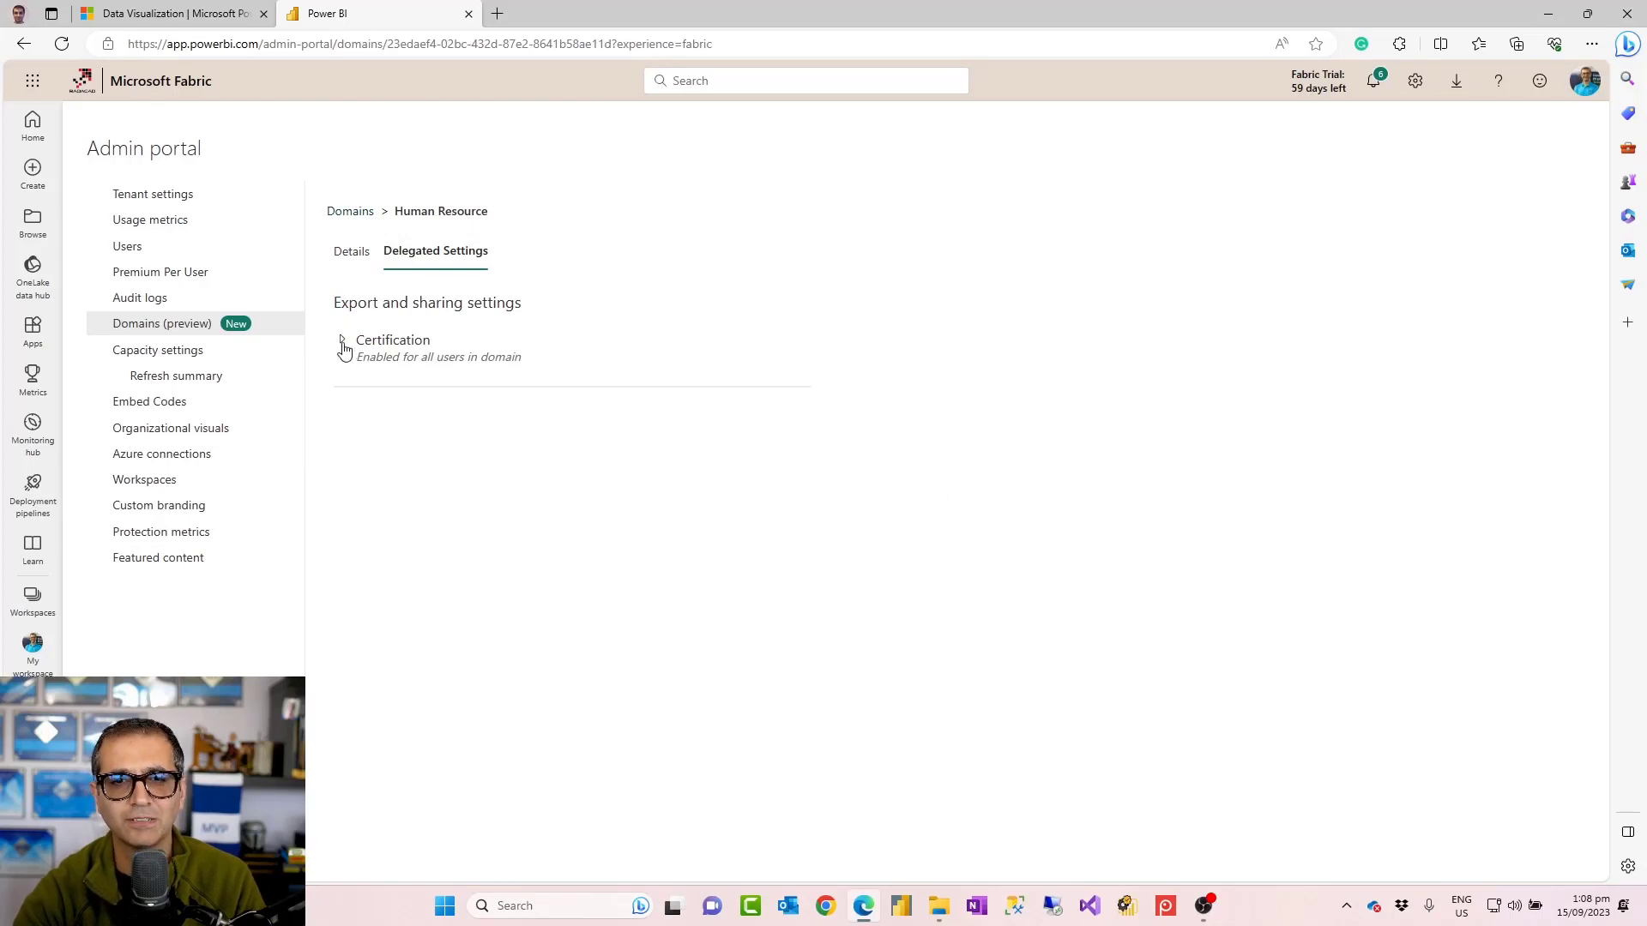
pyautogui.click(342, 344)
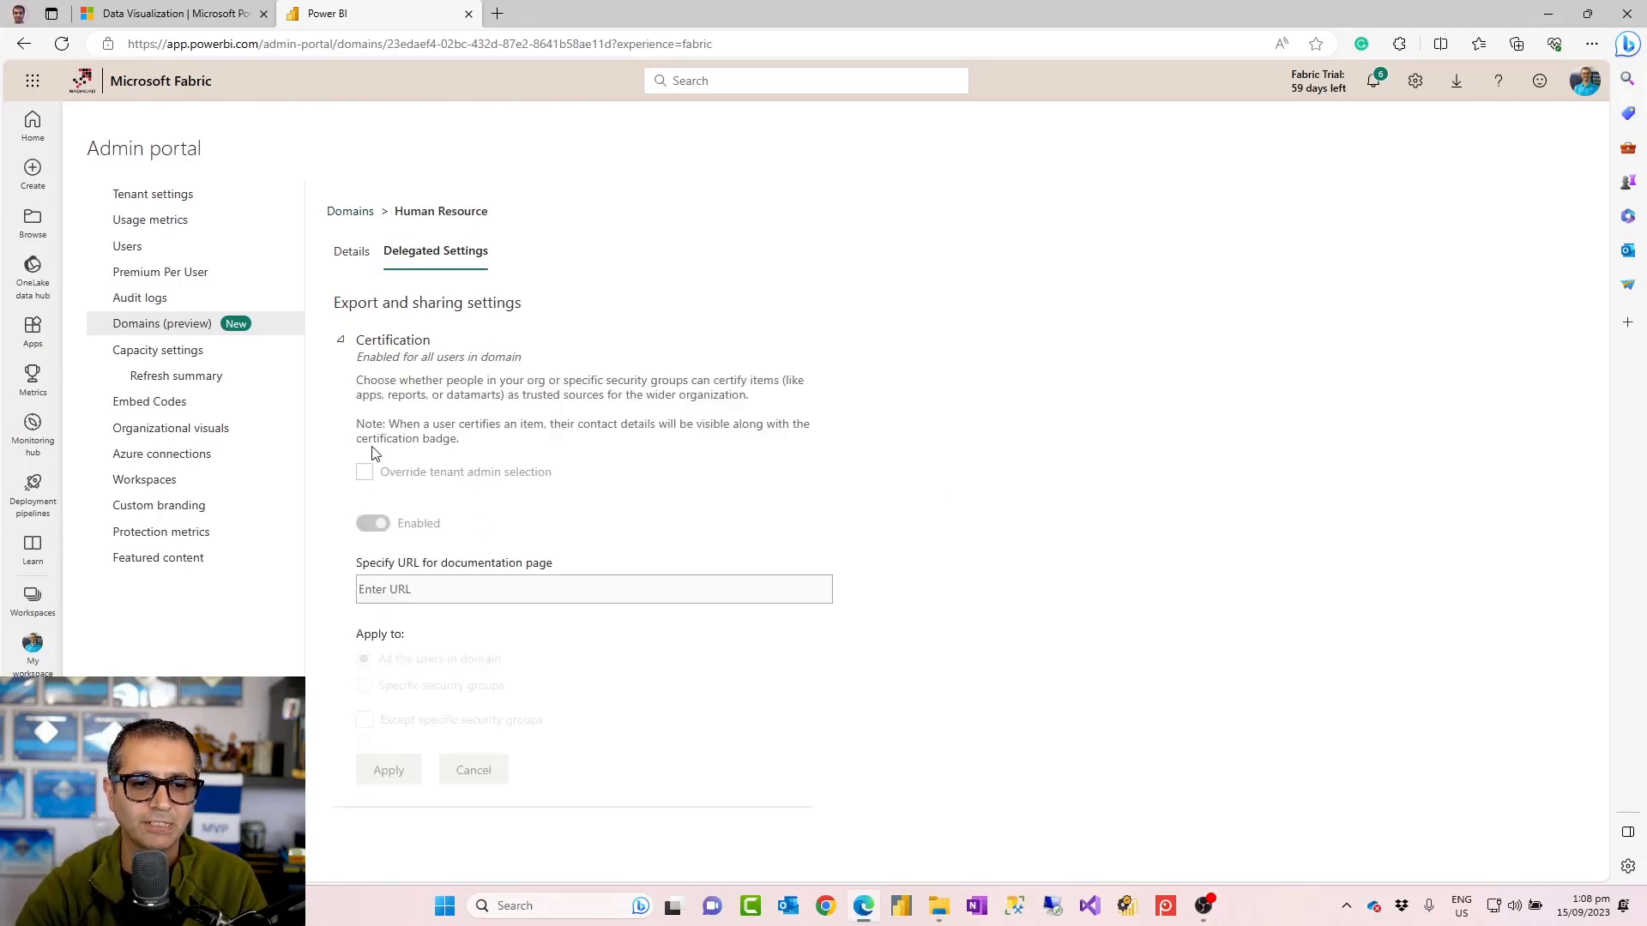
pyautogui.click(343, 343)
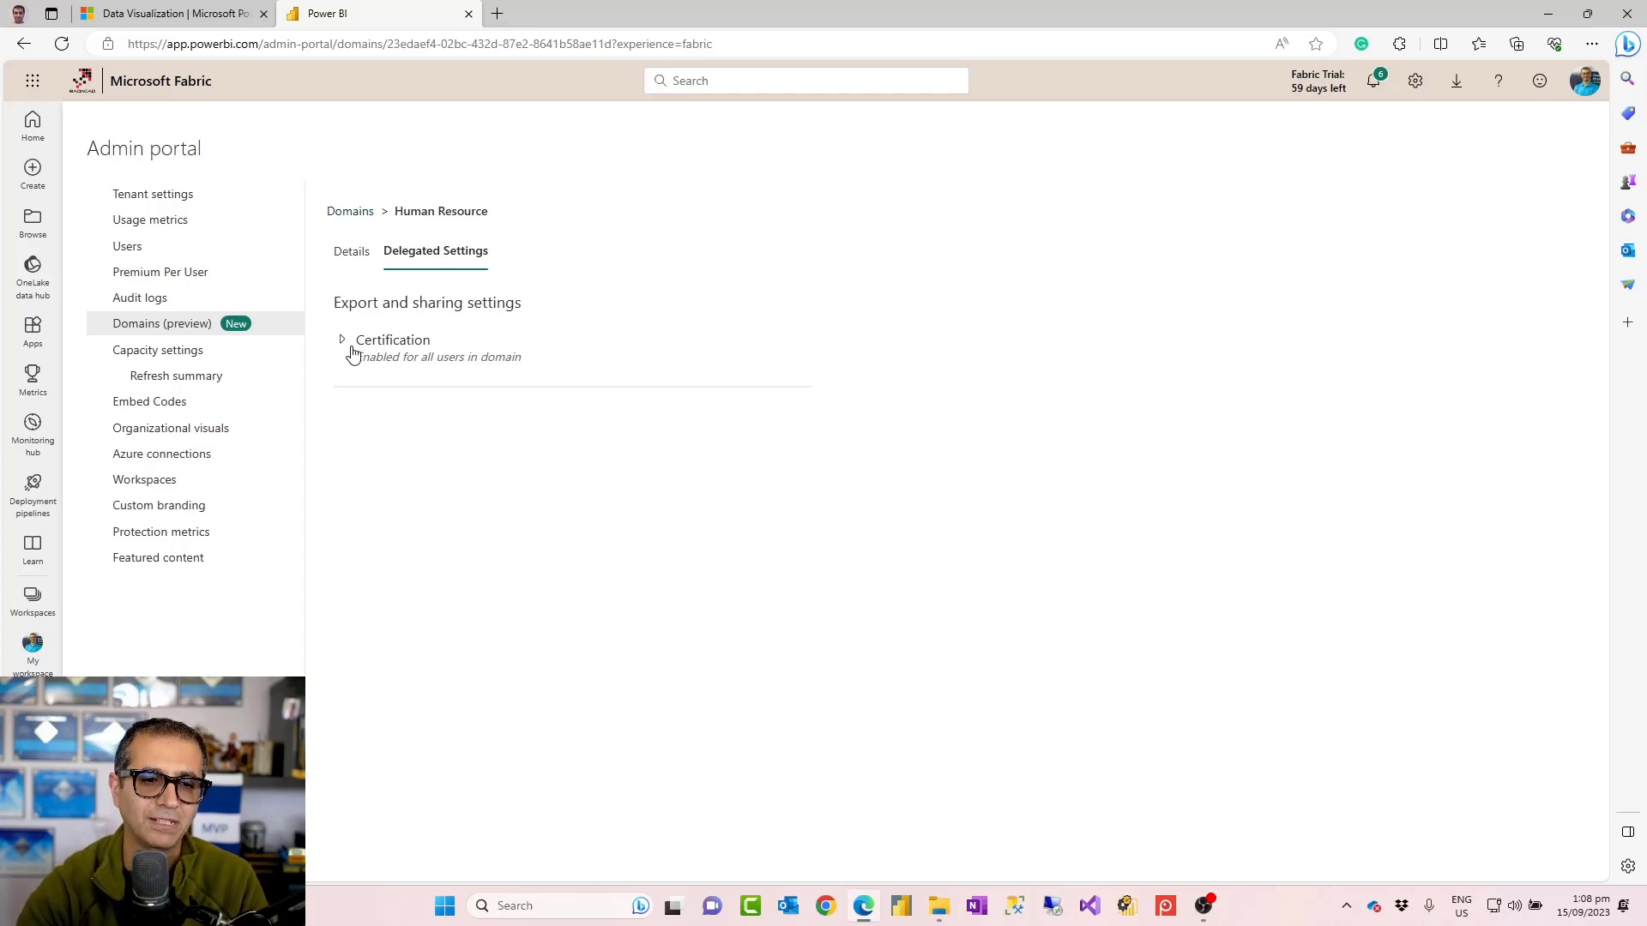
pyautogui.click(343, 343)
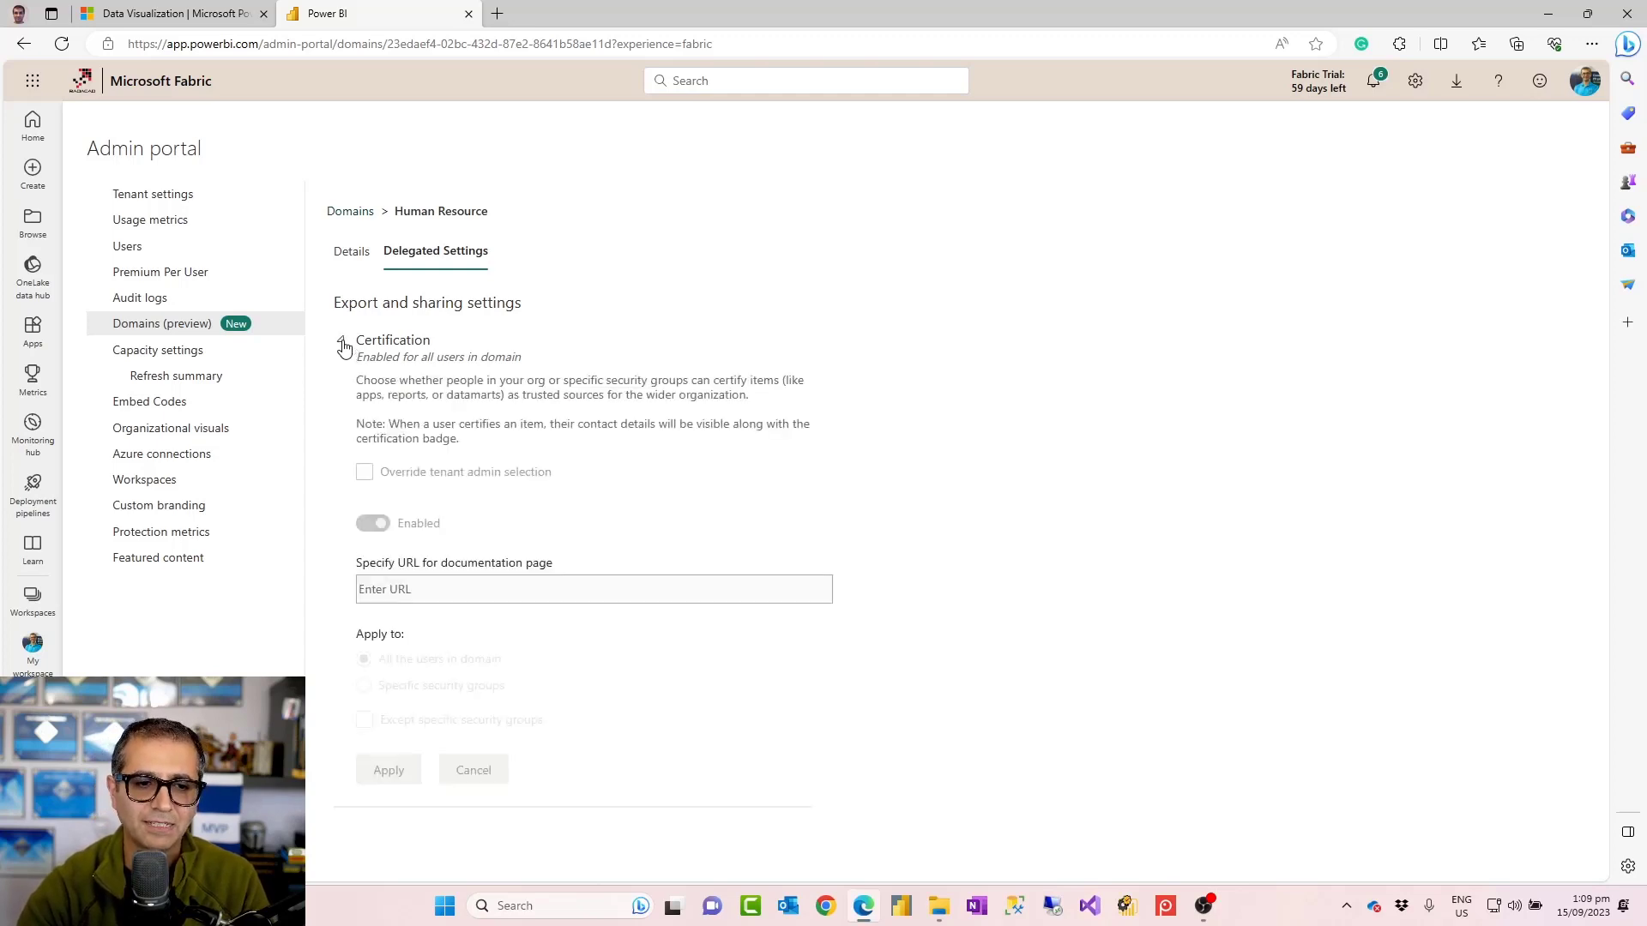
pyautogui.click(343, 344)
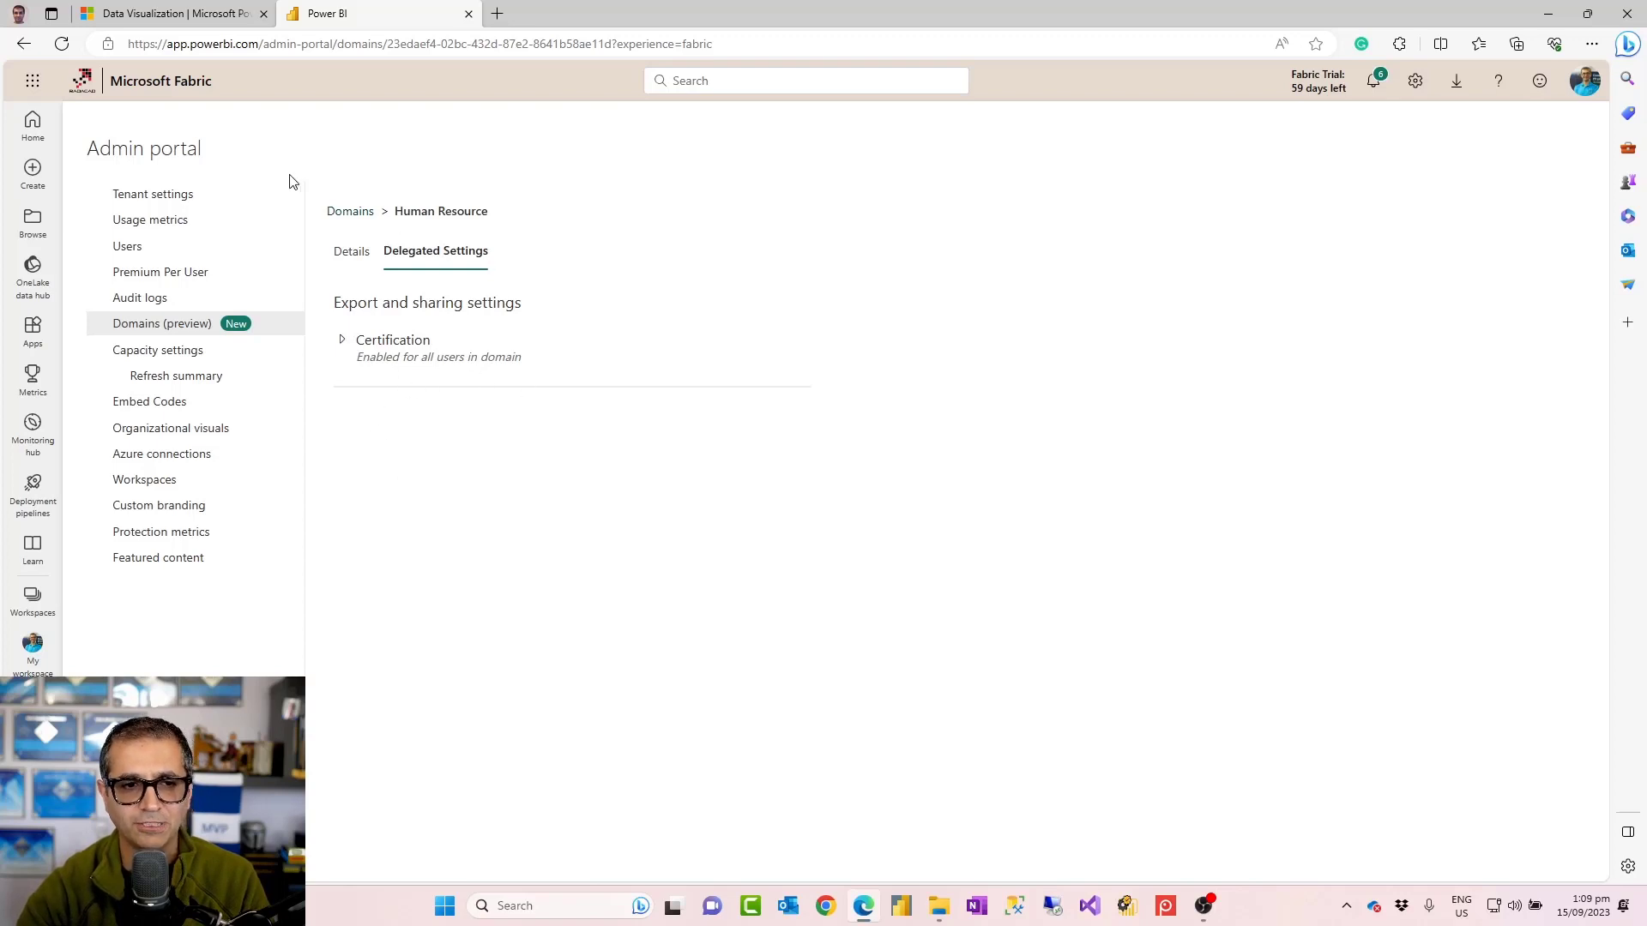
pyautogui.click(349, 212)
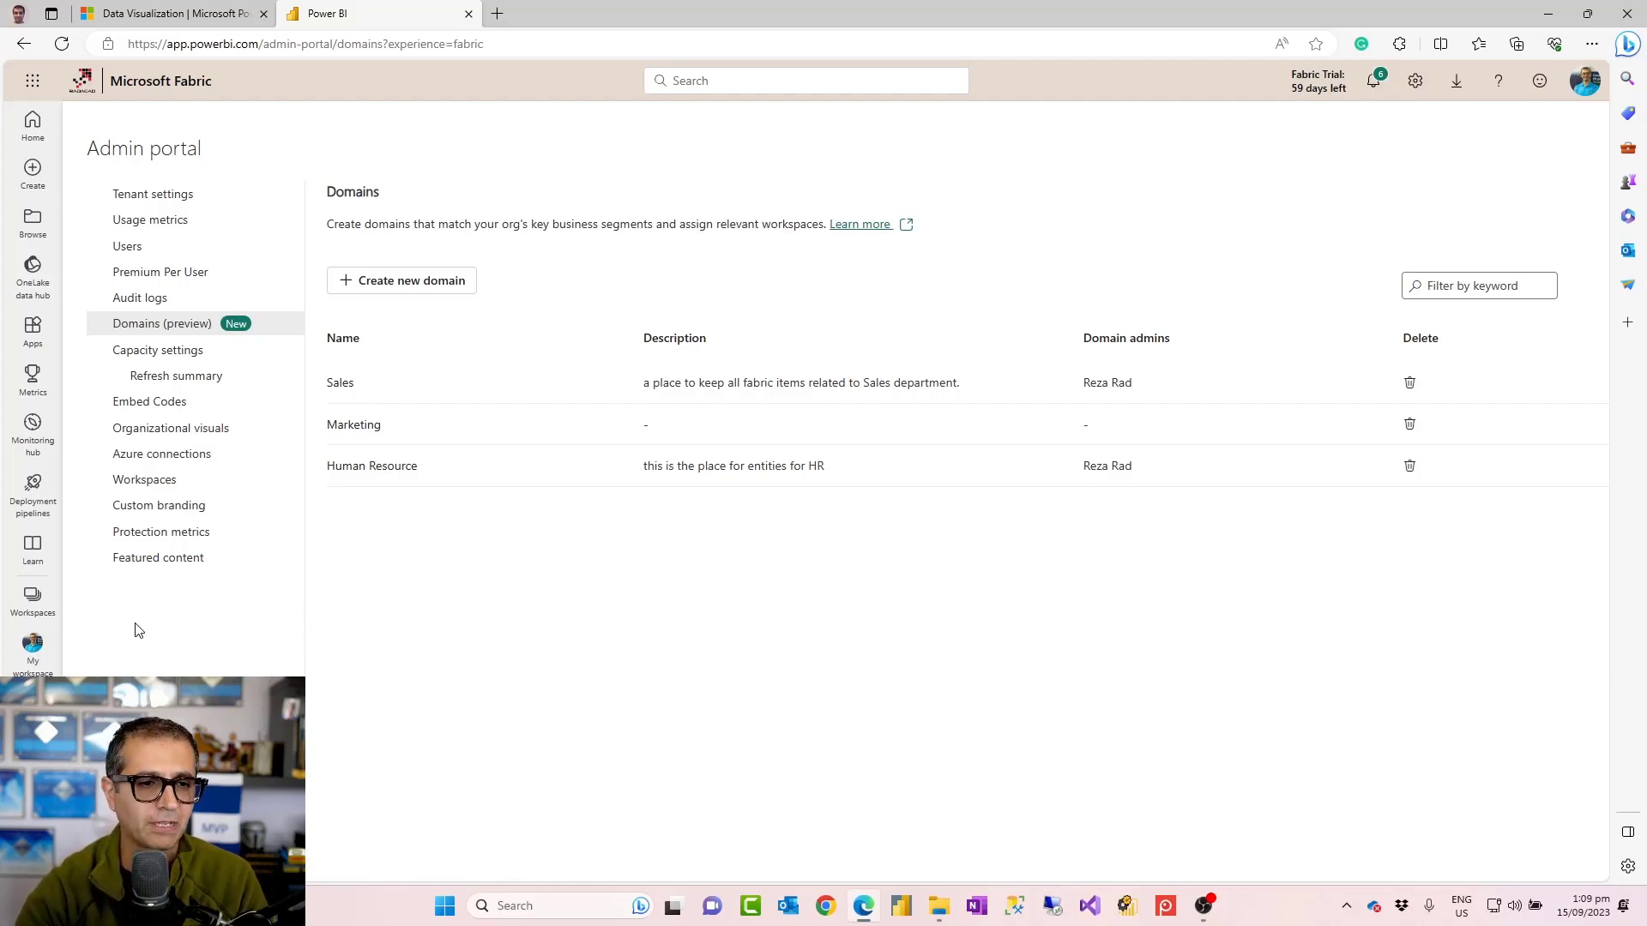
# Open the 'for Viewer Test' workspace from the Workspaces list.
pyautogui.click(30, 606)
pyautogui.scroll(-2, 212, 572)
pyautogui.scroll(-3, 213, 572)
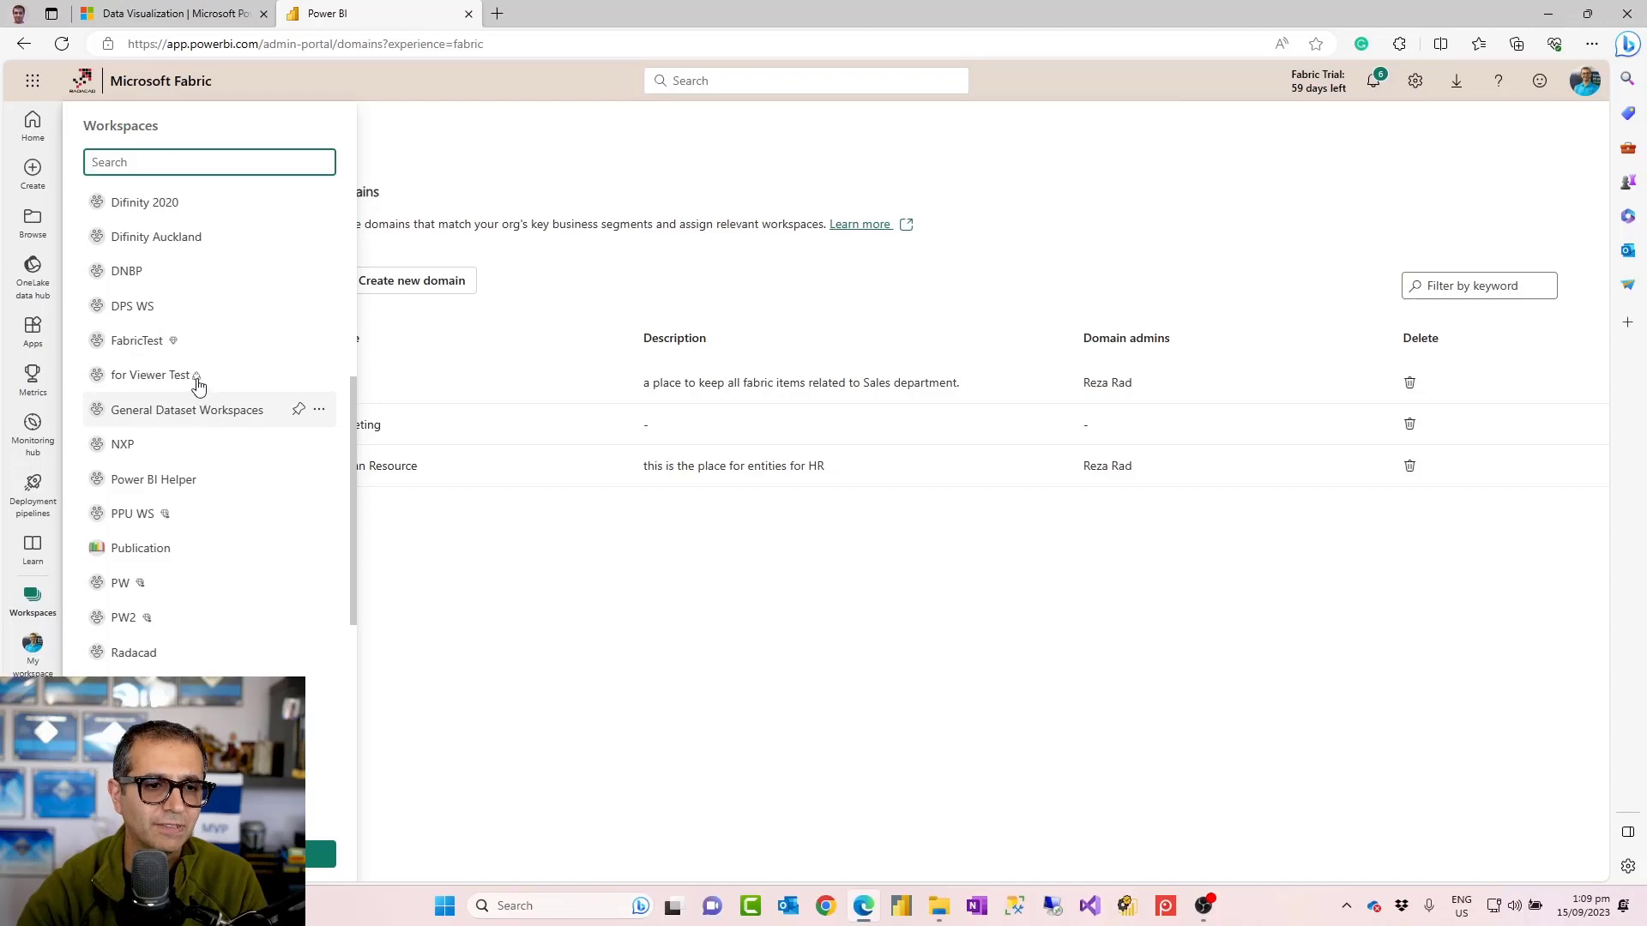
pyautogui.moveTo(198, 386)
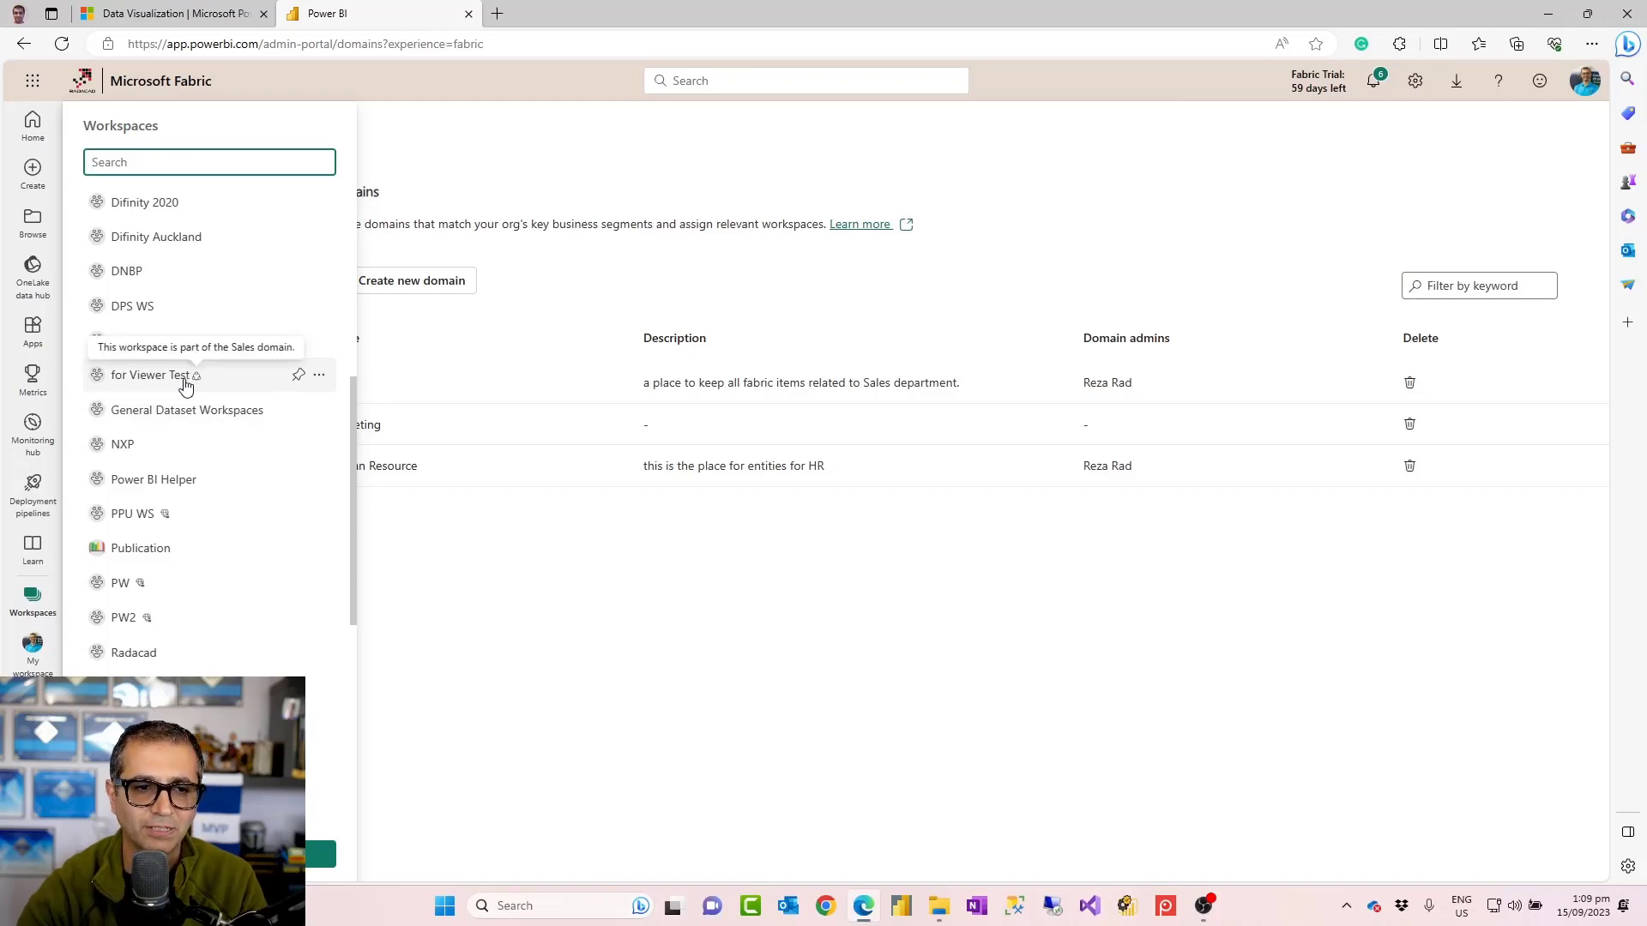
pyautogui.click(163, 382)
pyautogui.moveTo(261, 133)
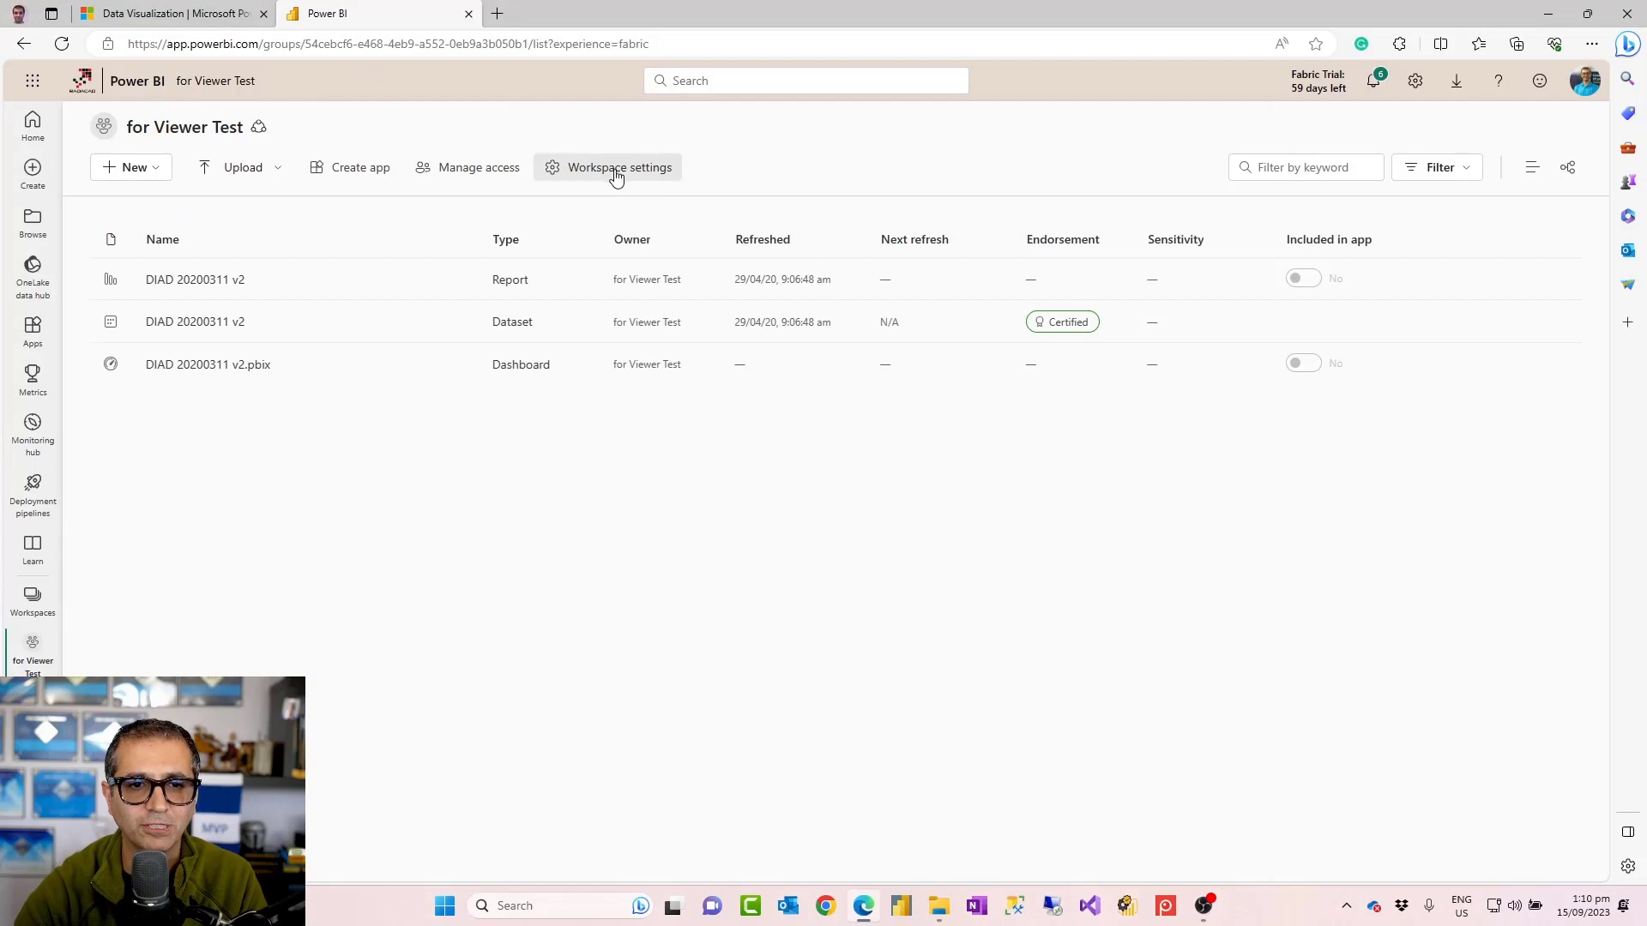
pyautogui.click(617, 172)
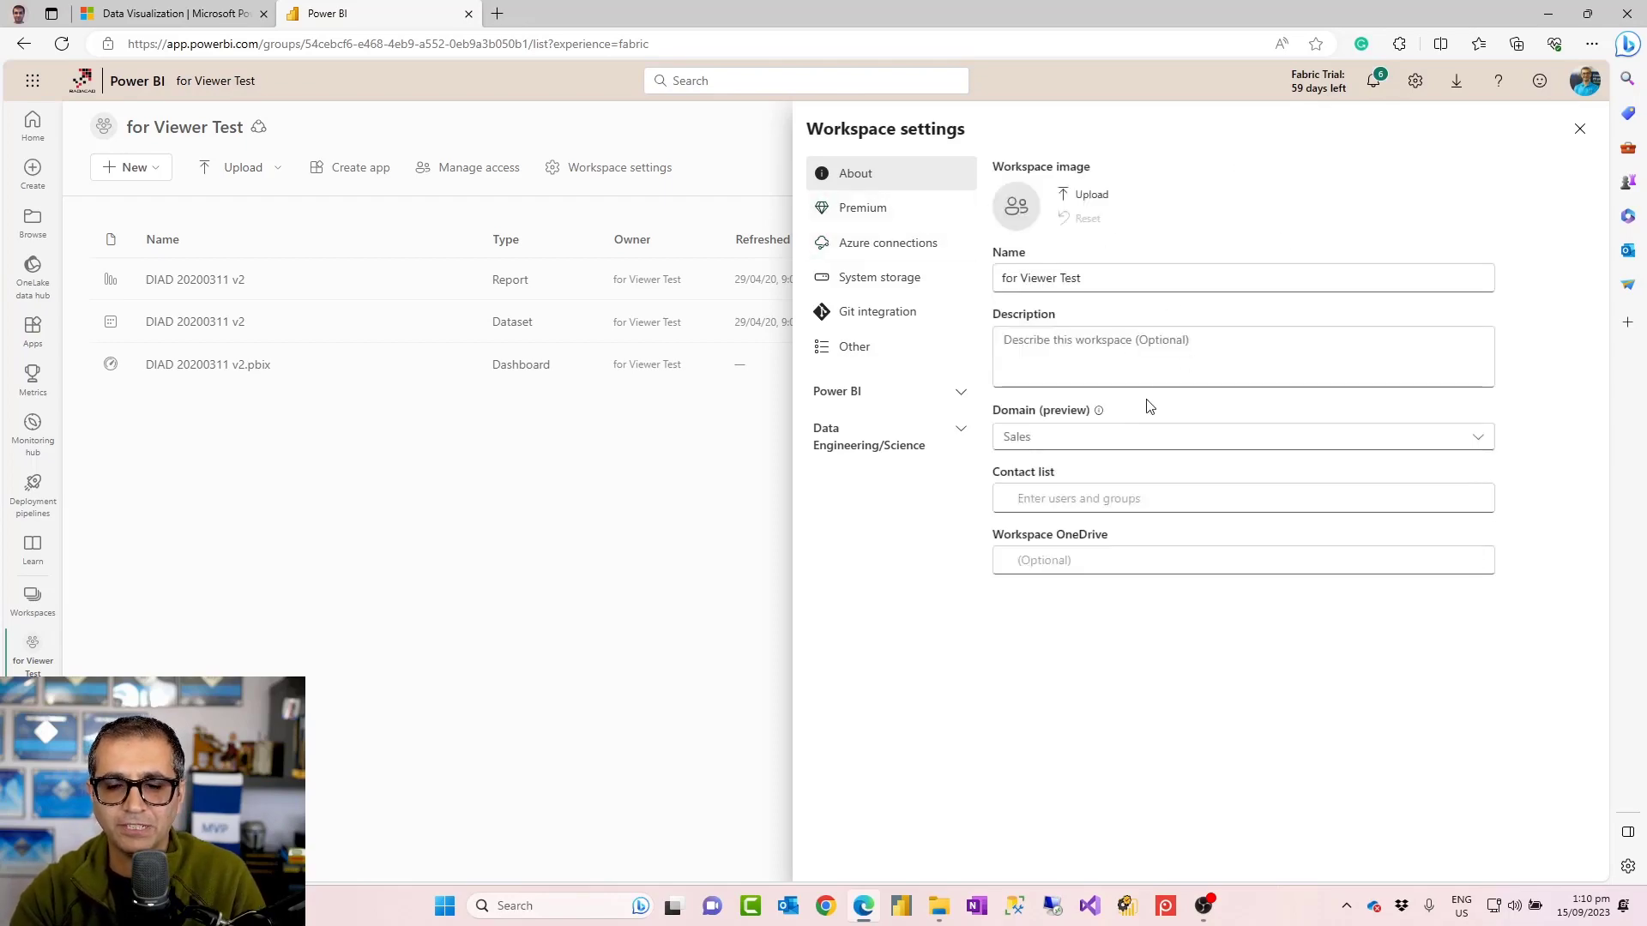
pyautogui.click(1086, 443)
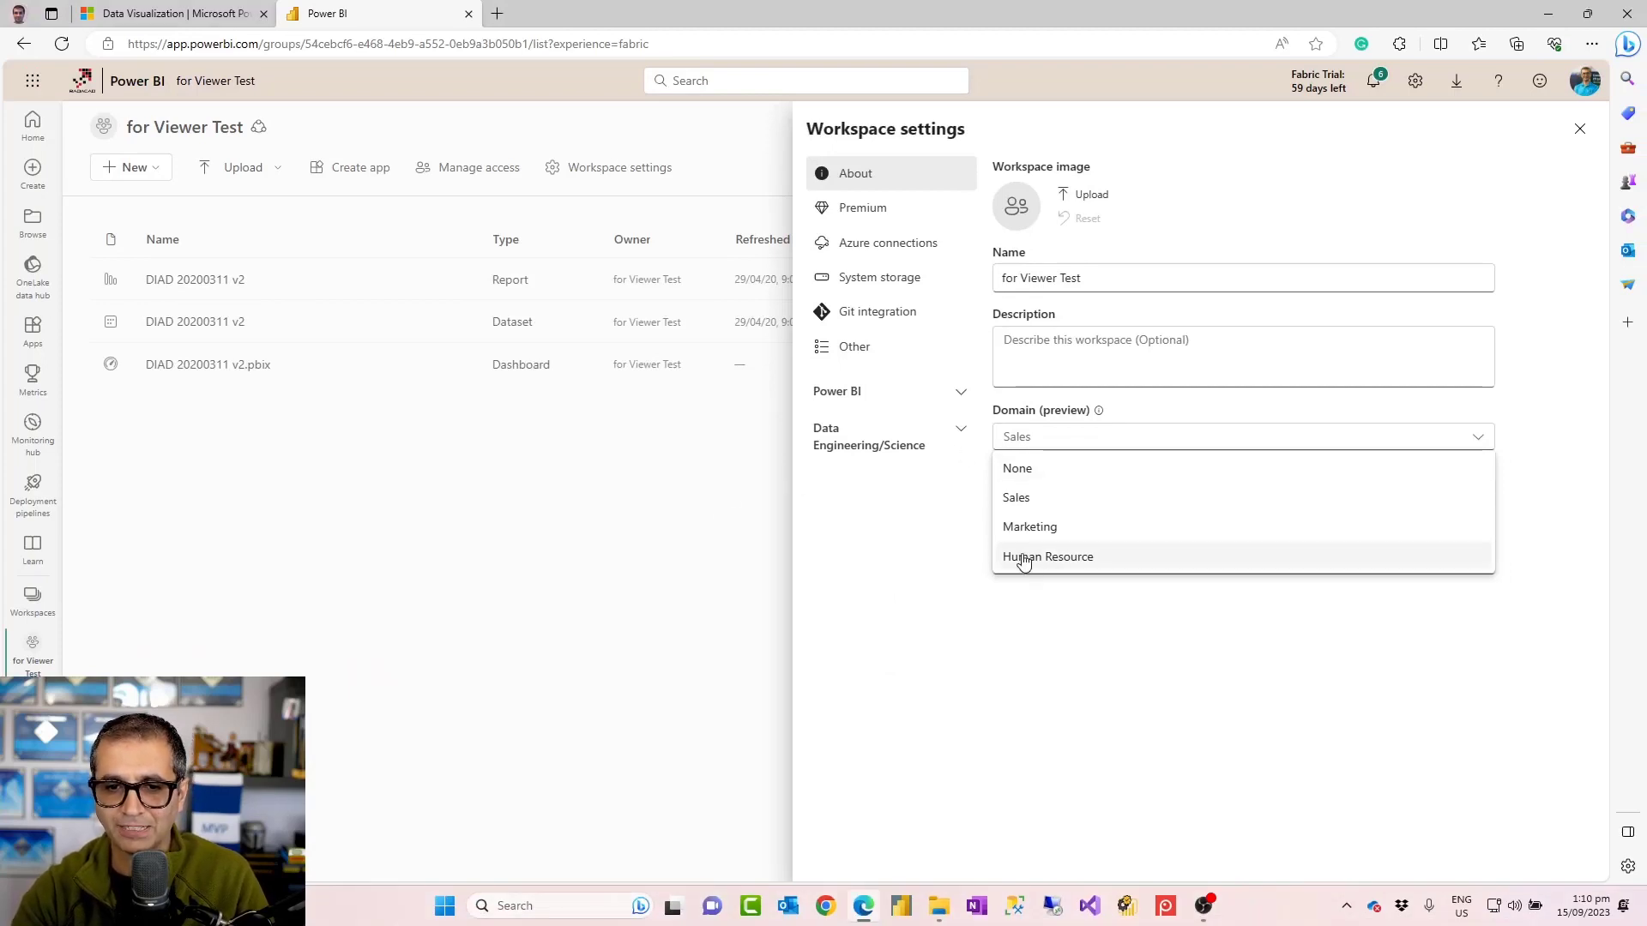
pyautogui.click(955, 372)
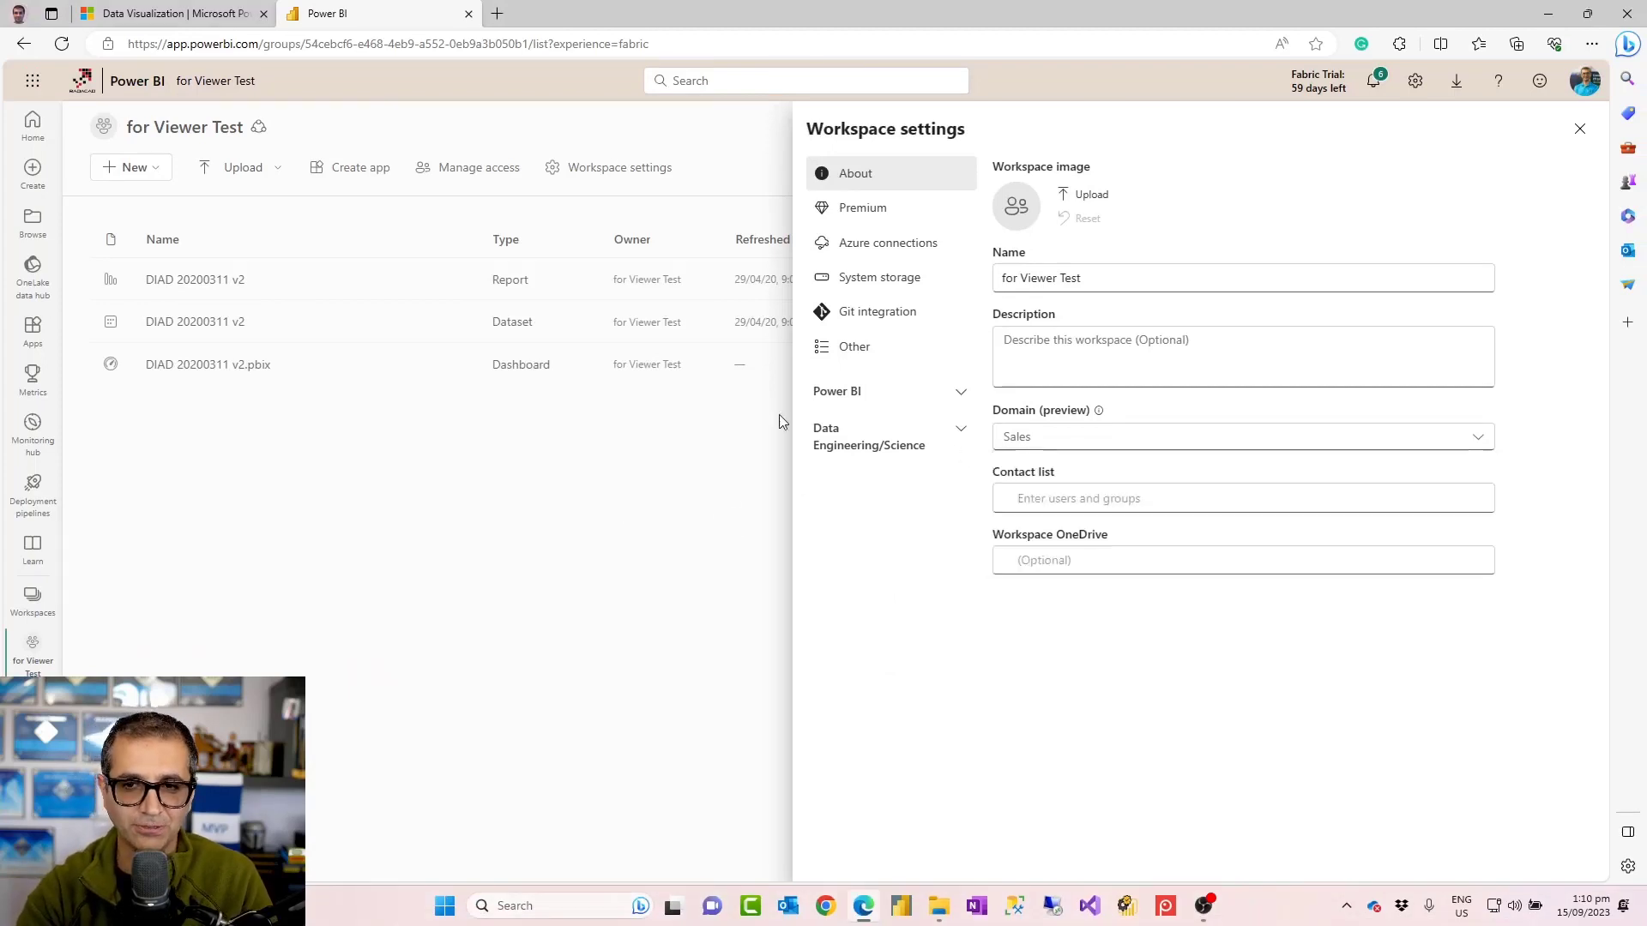
pyautogui.click(1579, 129)
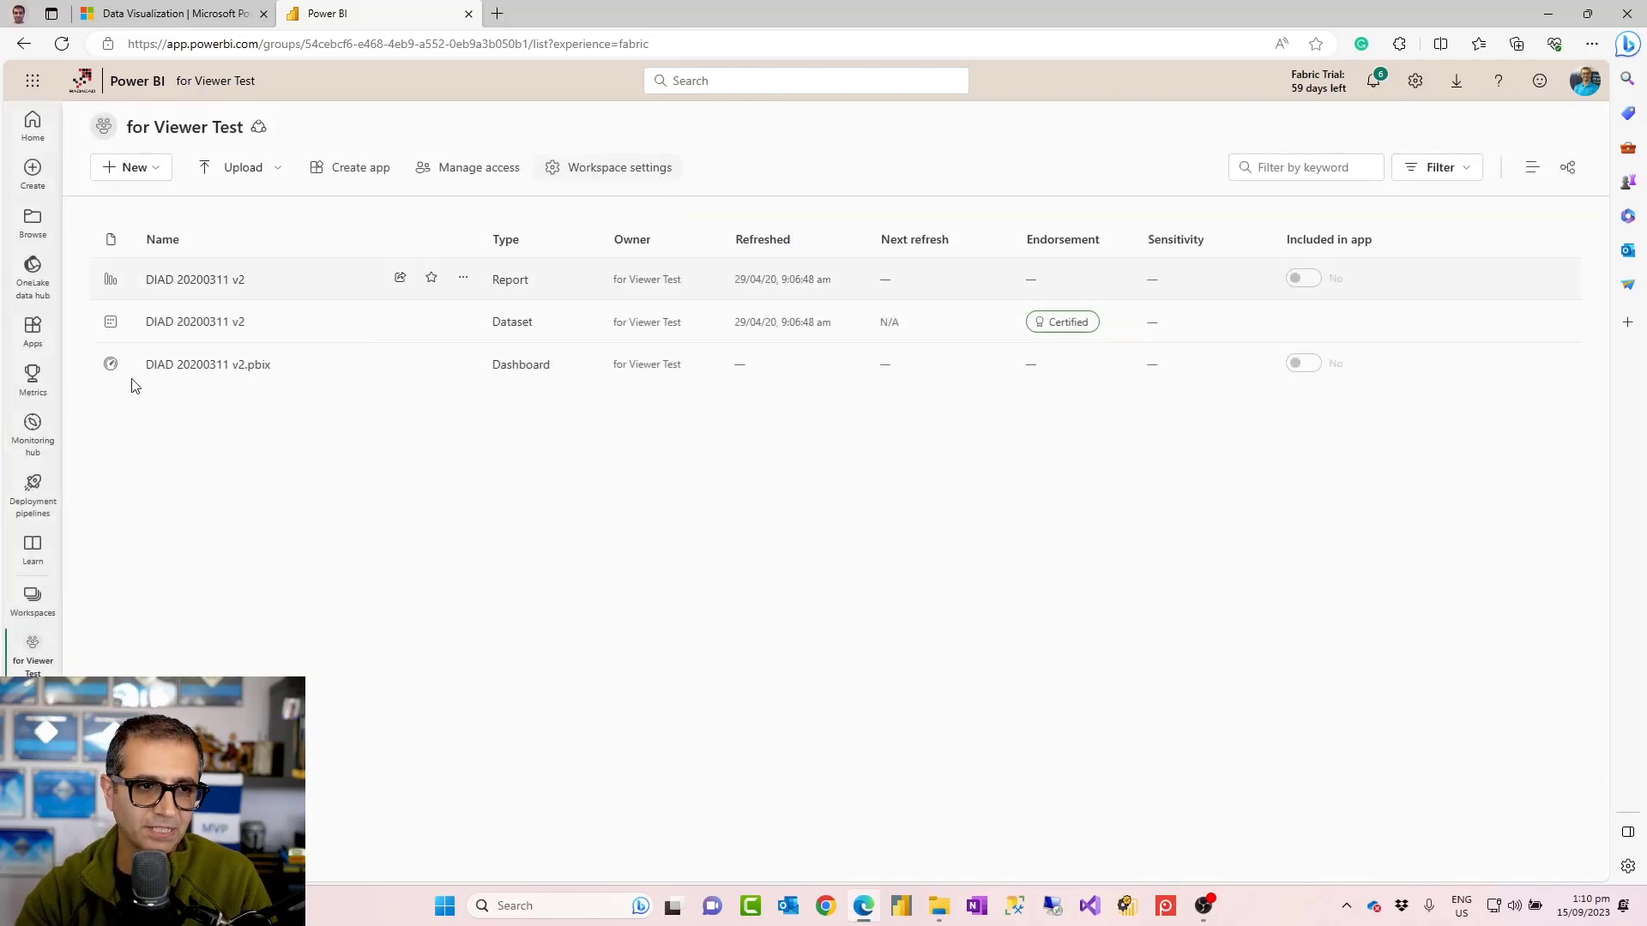
# Filter the OneLake data hub to the Sales domain, leaving only the DIAD 20200311 v2 dataset.
pyautogui.click(32, 273)
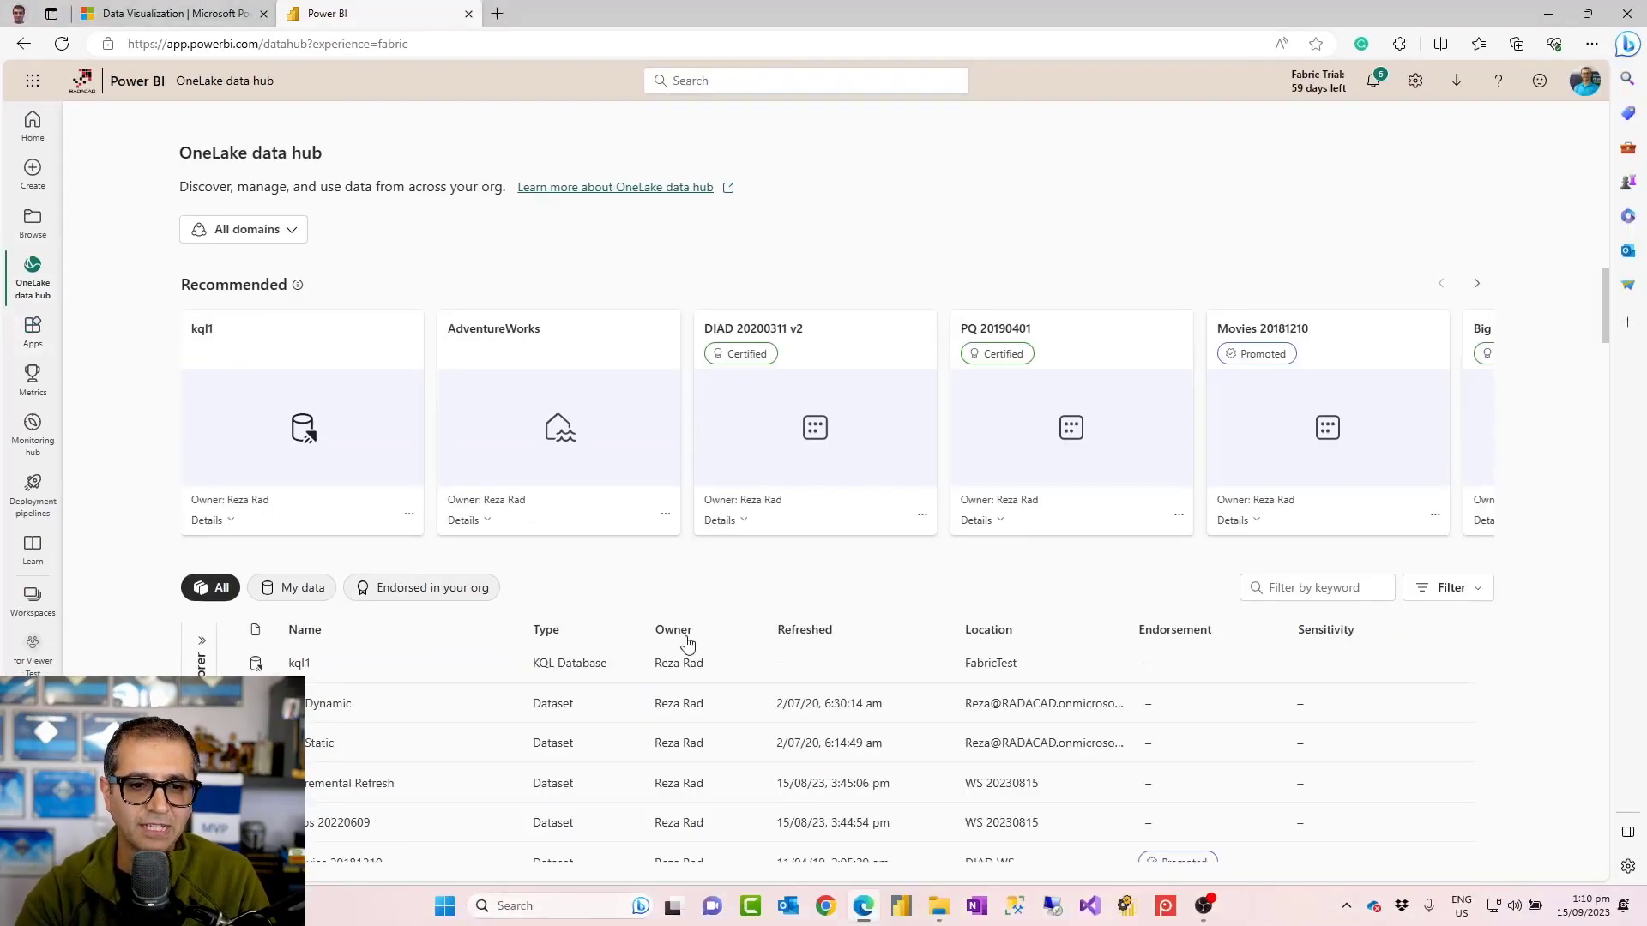
pyautogui.scroll(-3, 661, 677)
pyautogui.scroll(3, 639, 696)
pyautogui.click(292, 238)
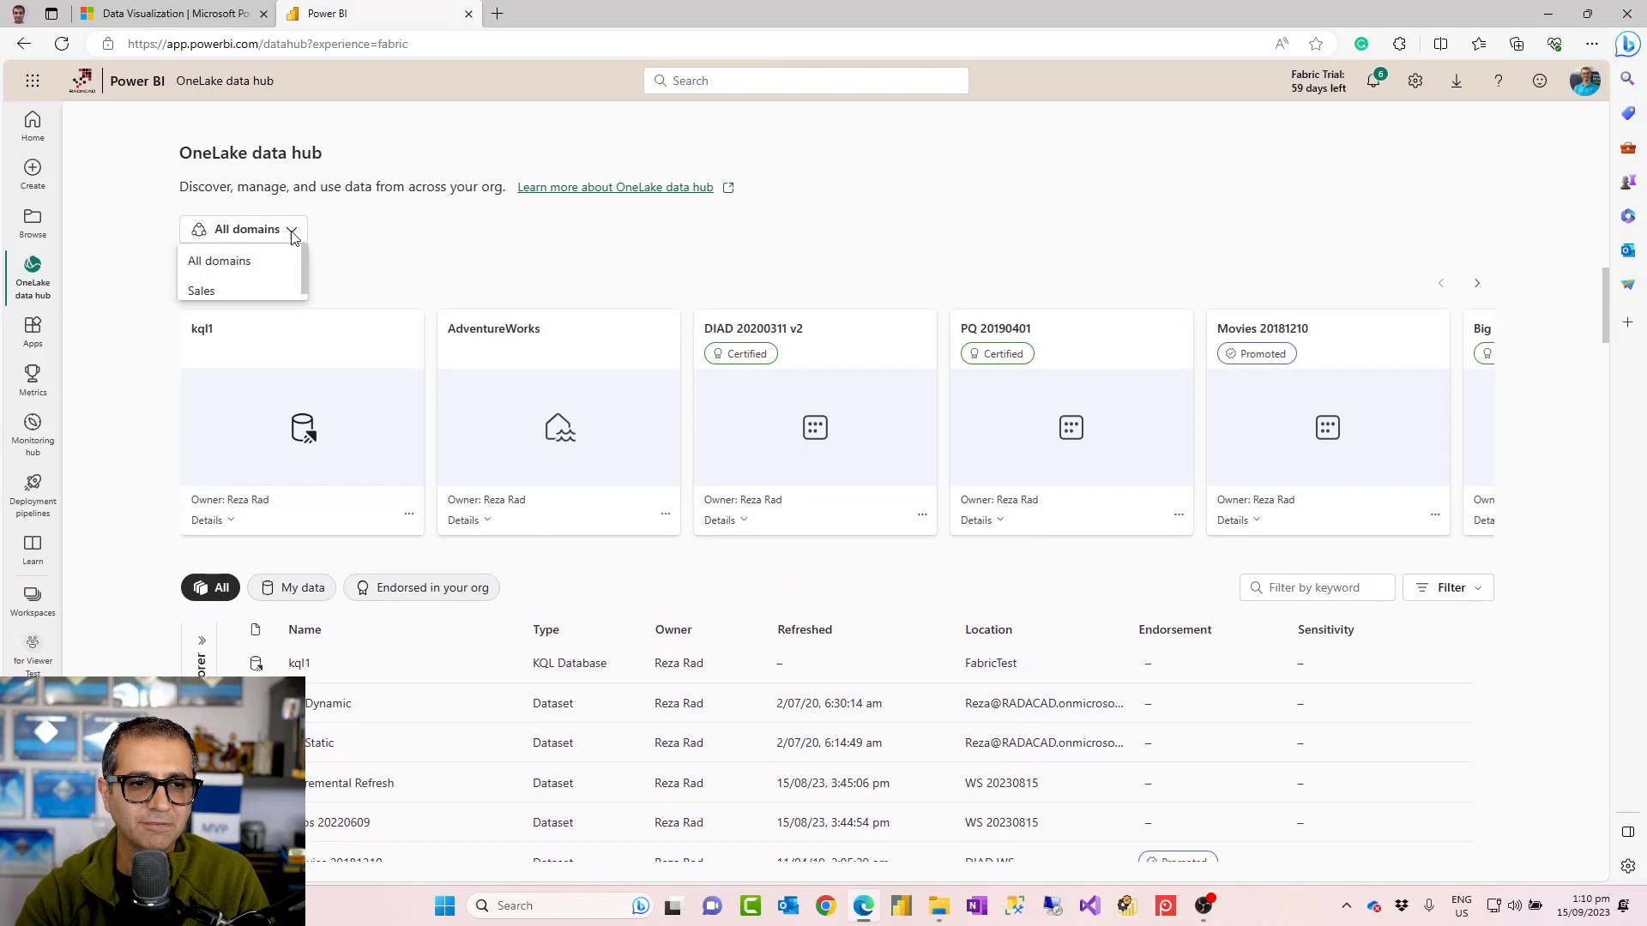
pyautogui.click(202, 292)
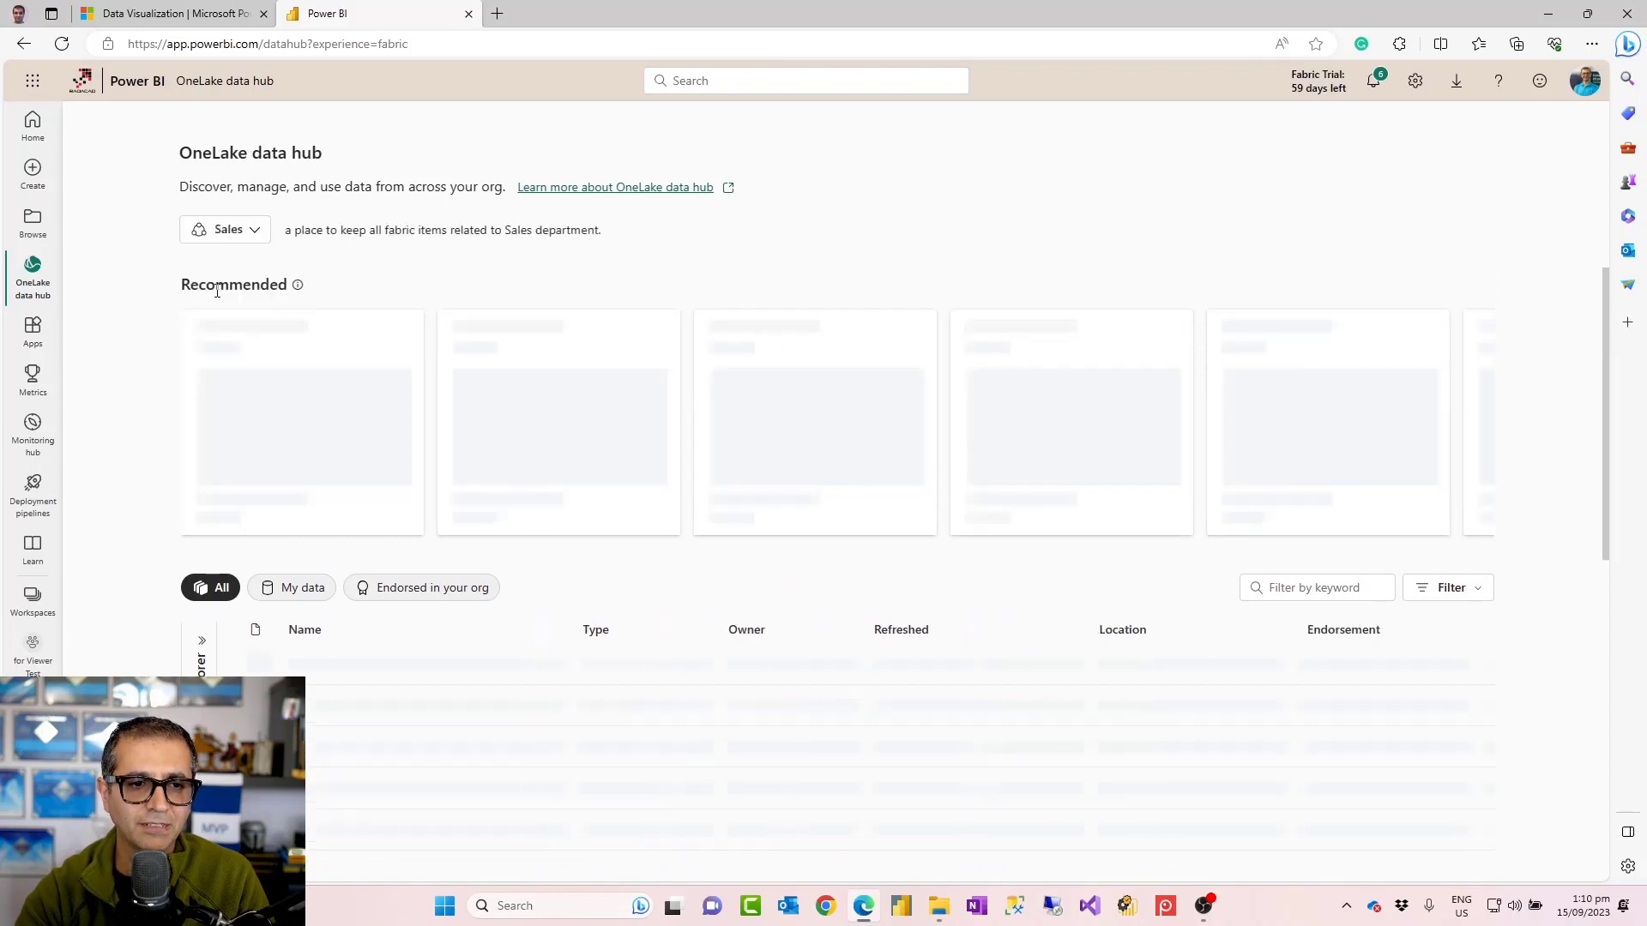
pyautogui.click(275, 234)
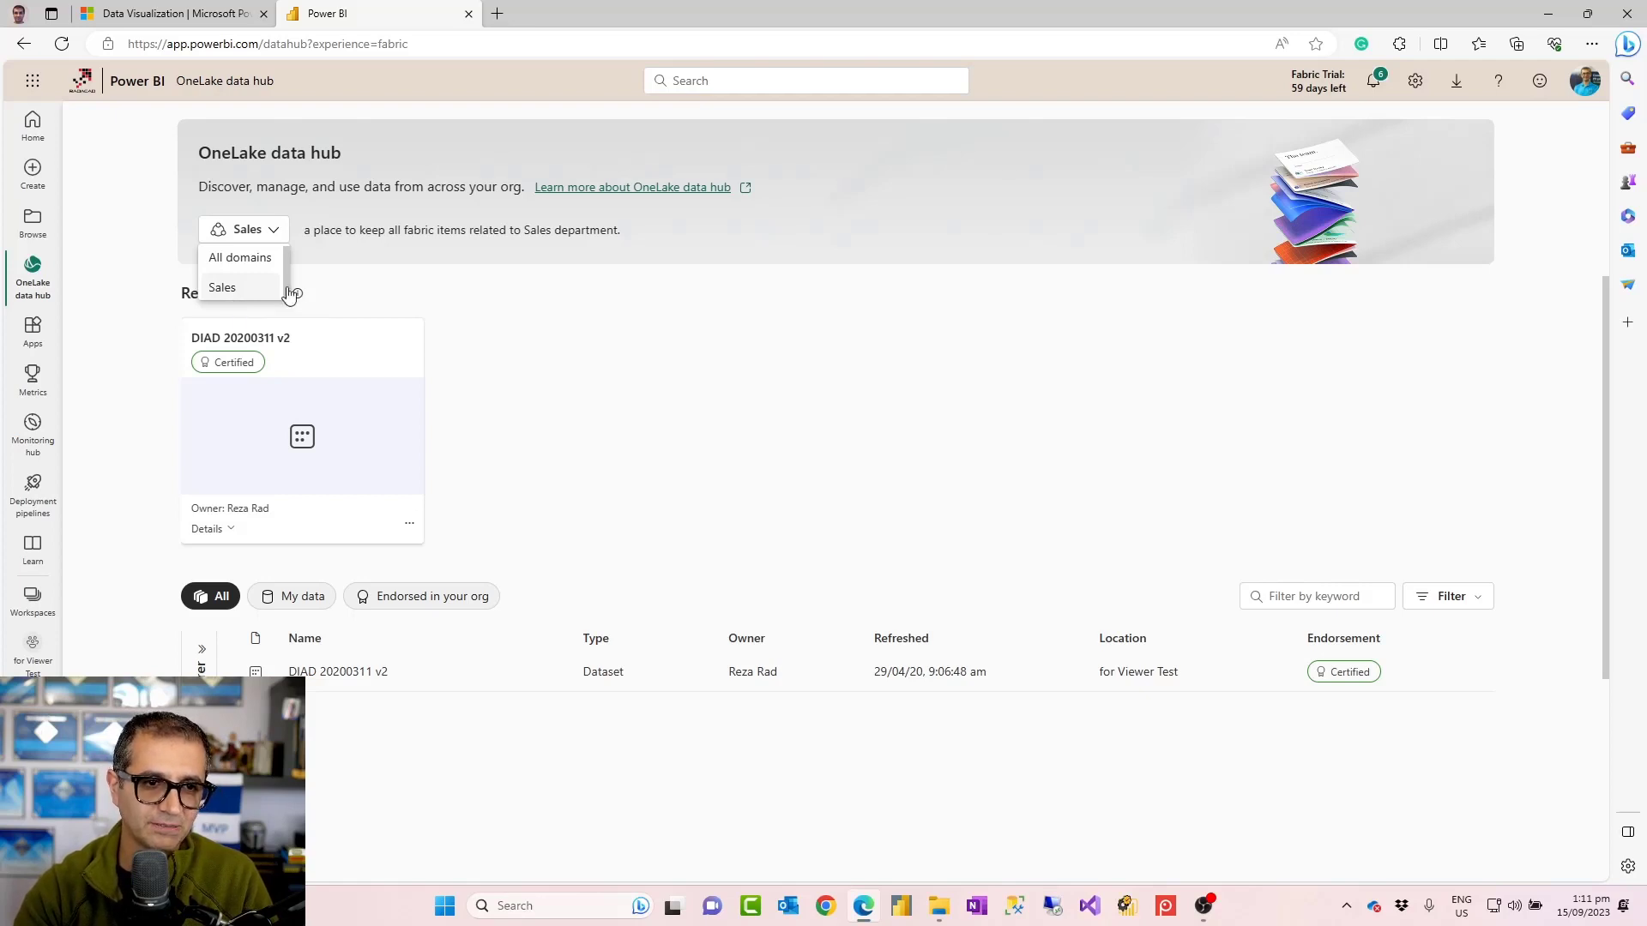
pyautogui.click(384, 293)
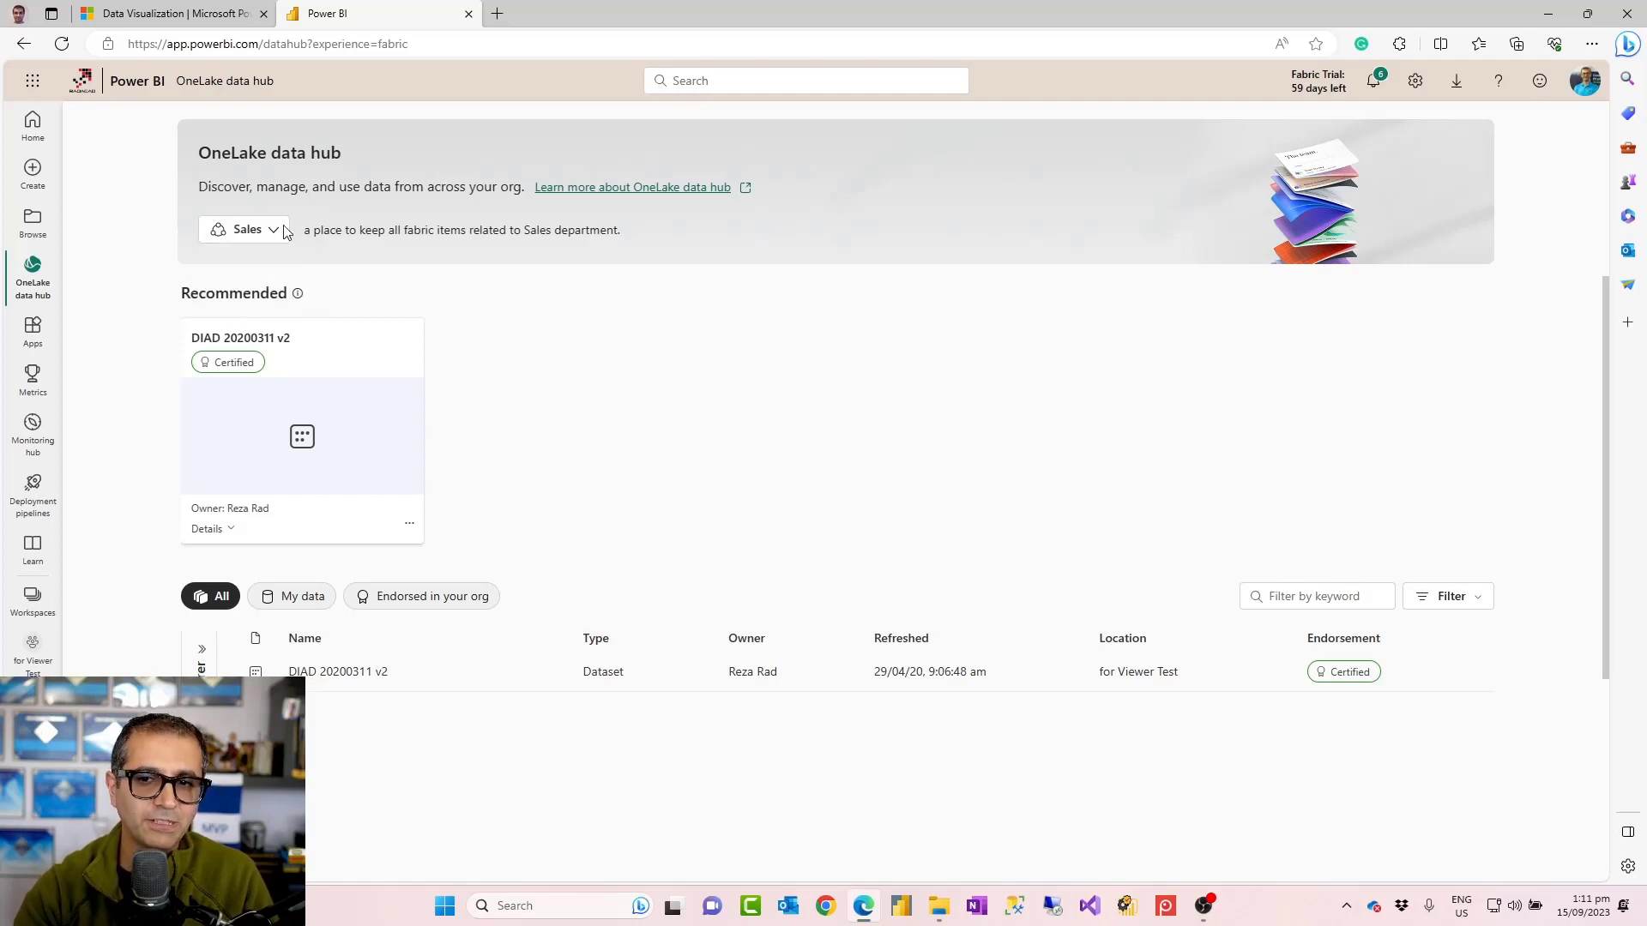